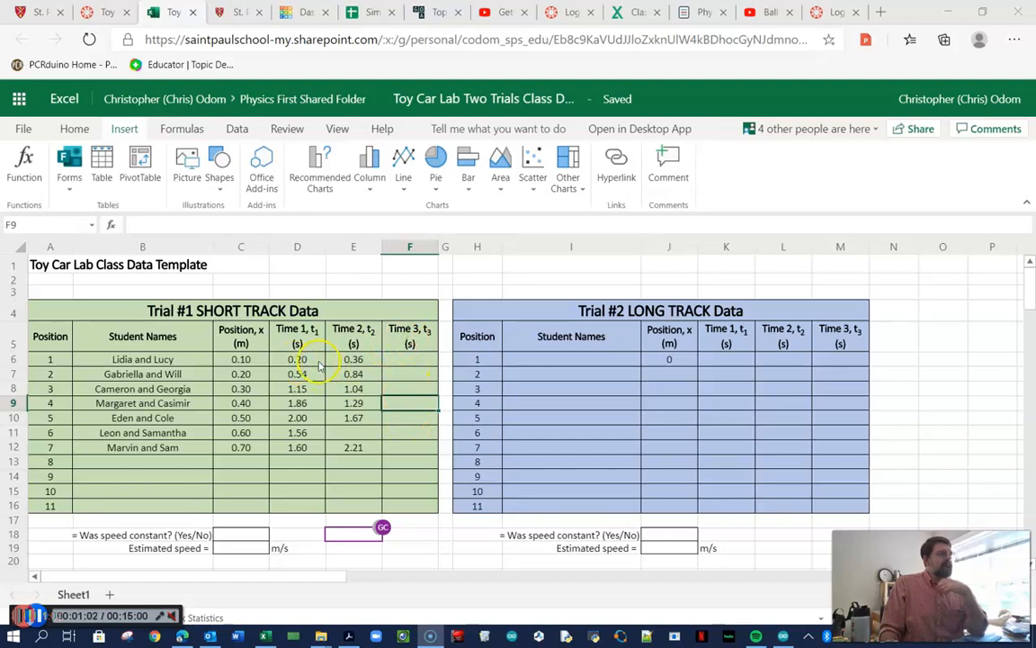
Step: Replace the Time 3 header in the short track table with "Average Time, t (s)"
left_click(409, 343)
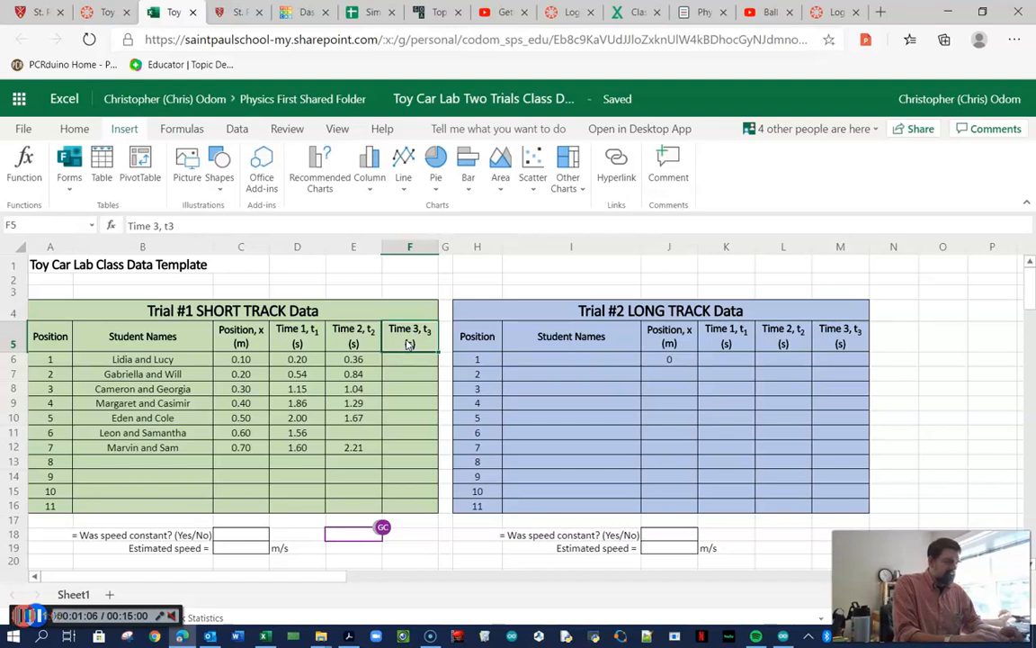
type("Average Time, t")
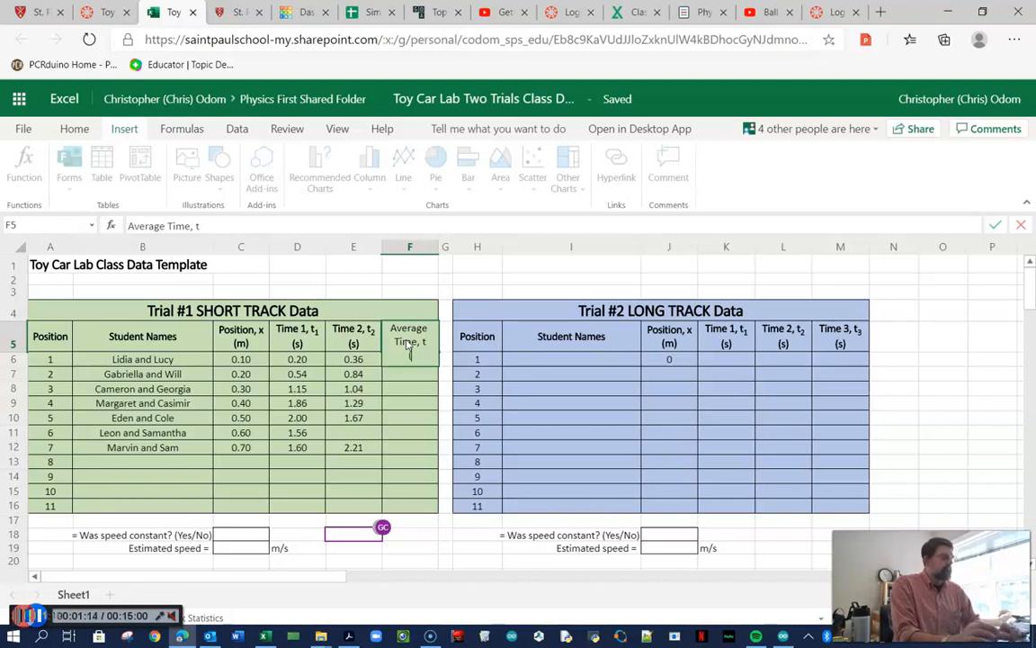
type("(s)")
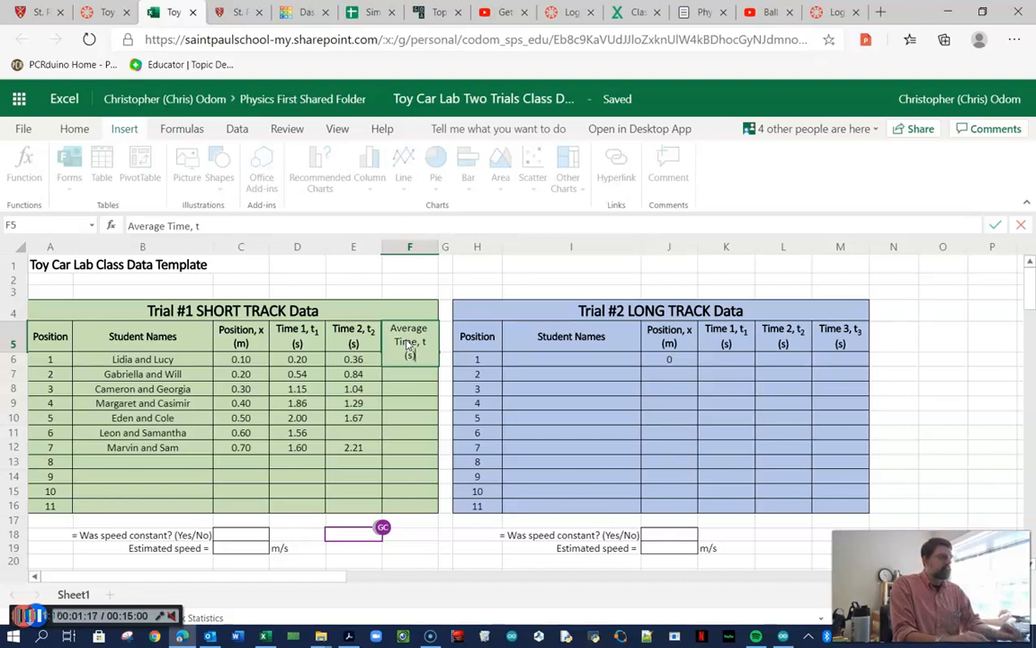
key("Return")
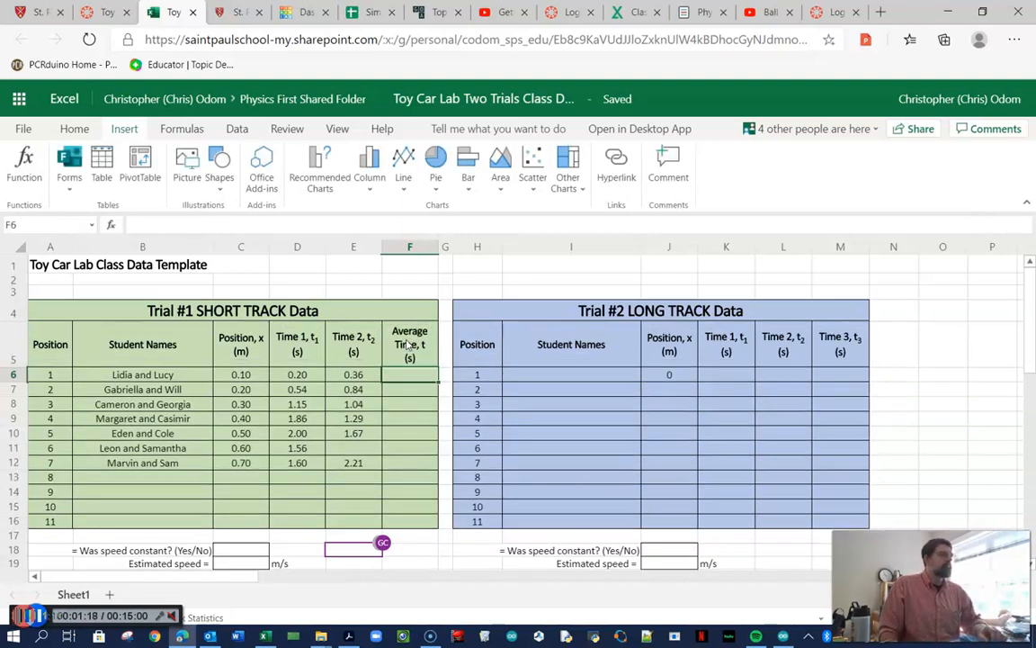
Step: Replace the Time 3 header in the long track table with "Average Time, t (s)"
left_click(848, 337)
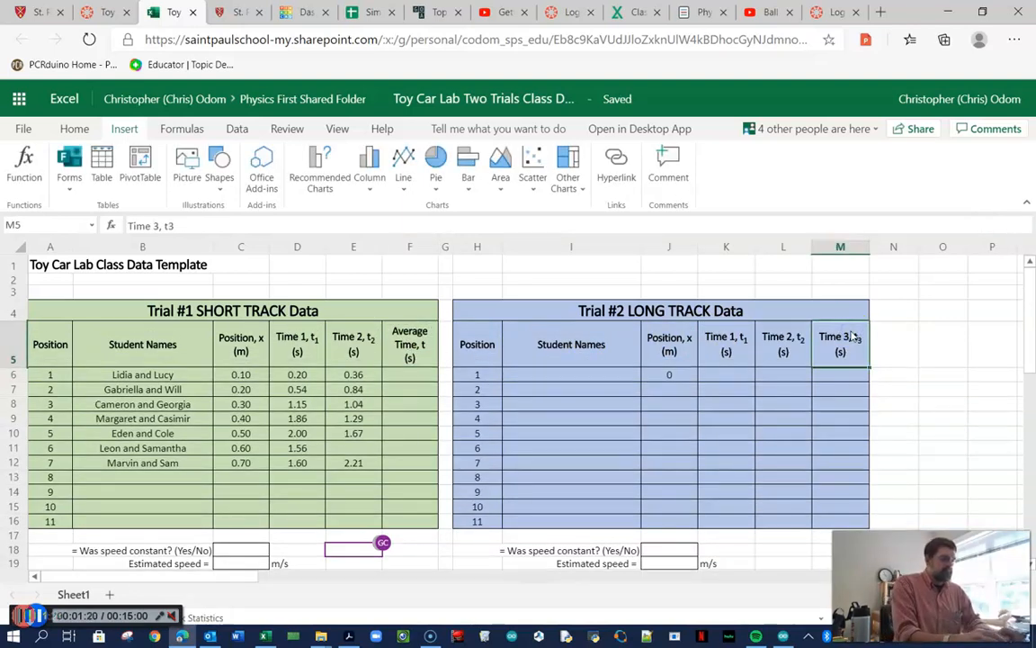
type("Average")
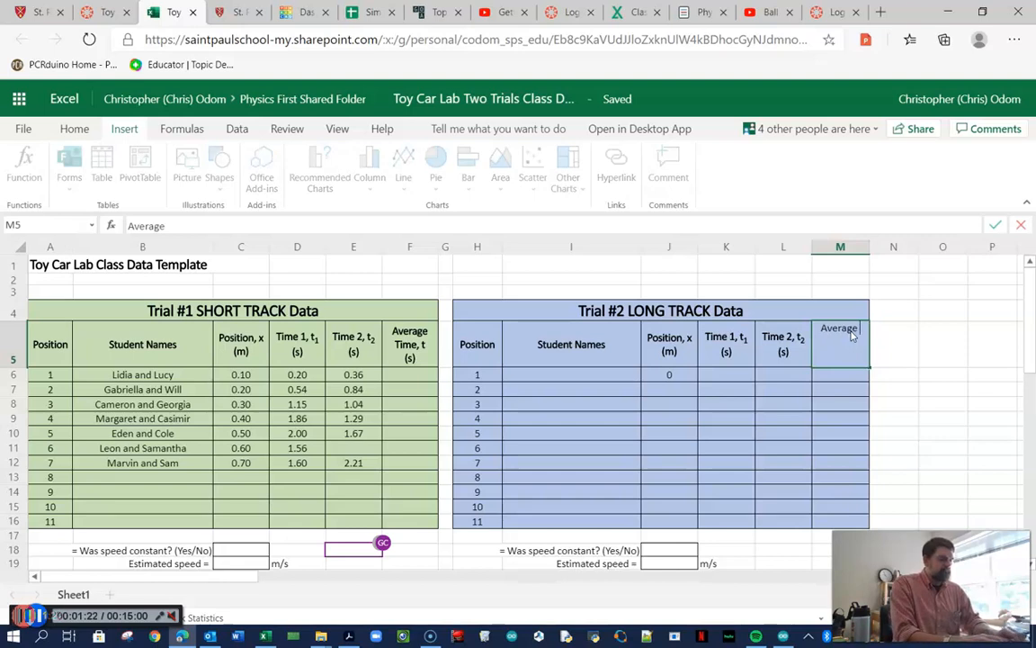
type(" Time, t (s)")
key("Return")
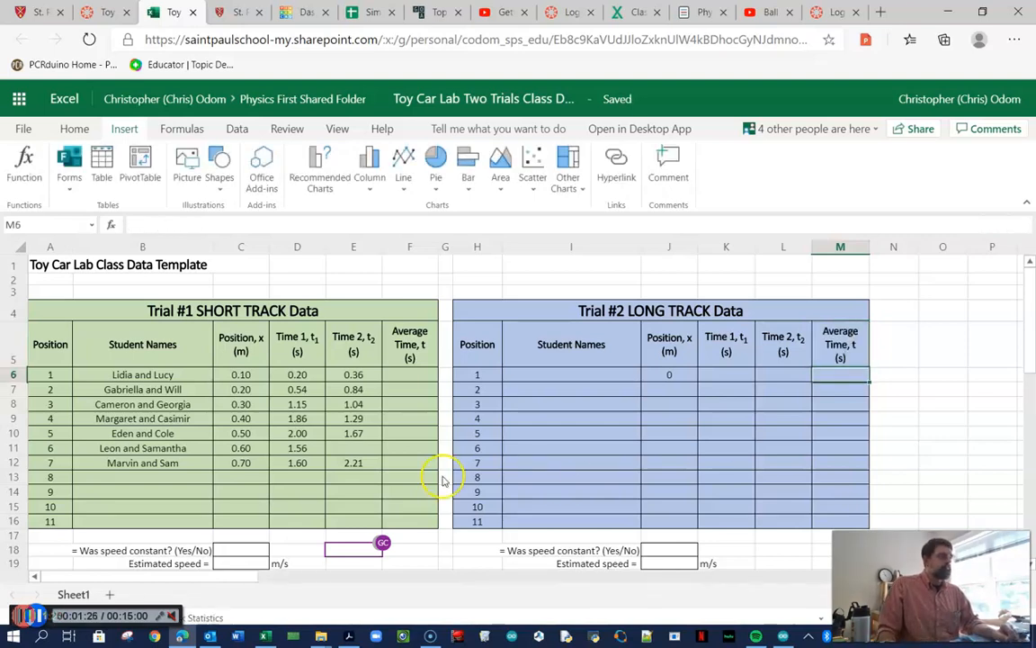
left_click(408, 376)
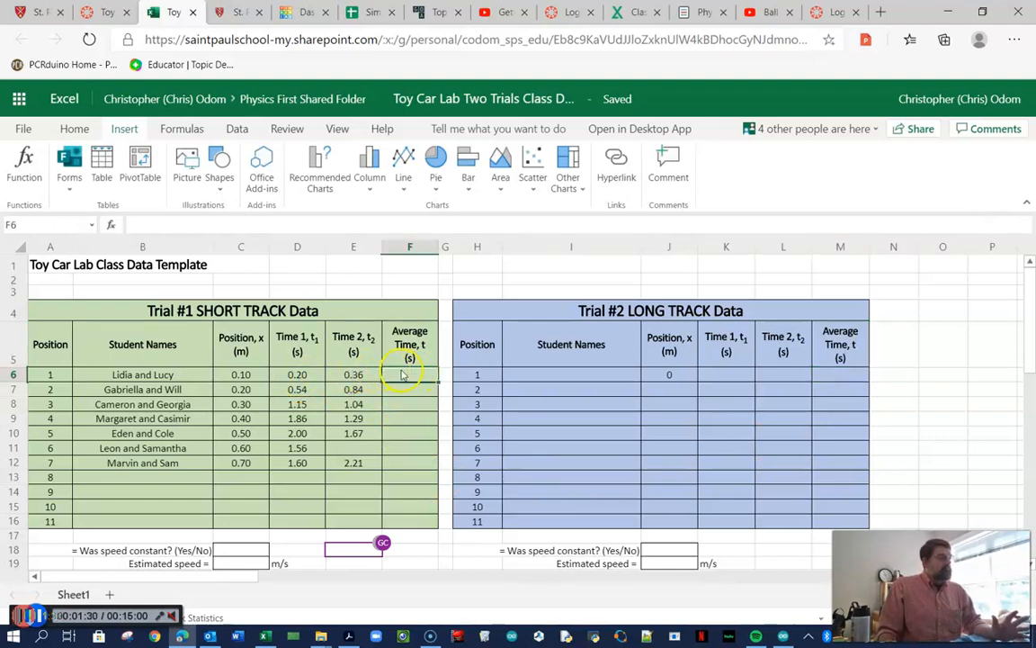
left_click_drag(402, 375, 404, 459)
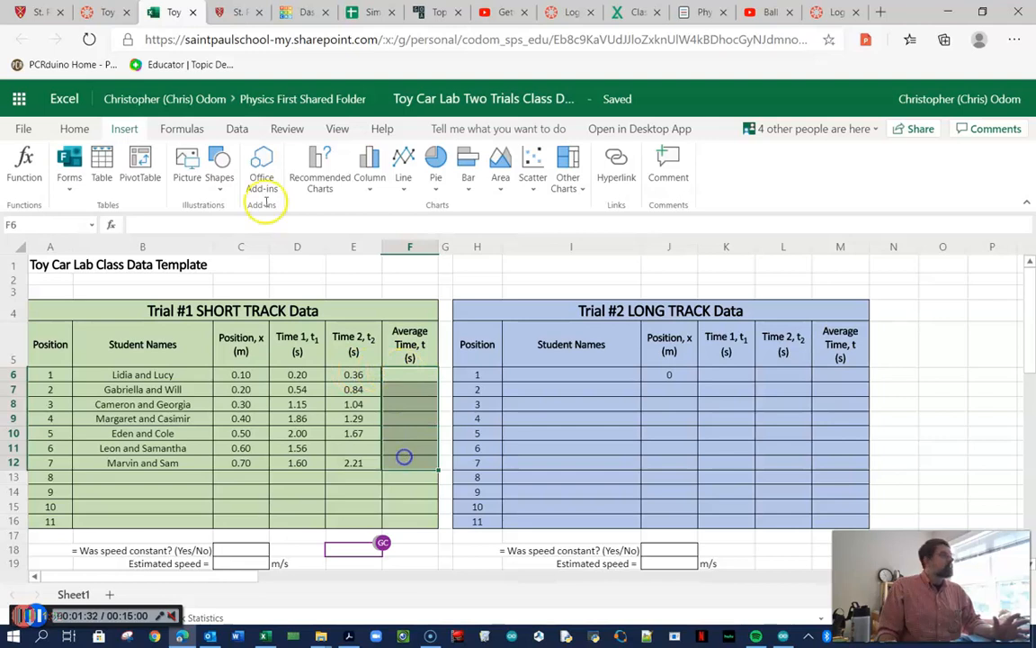
left_click(75, 129)
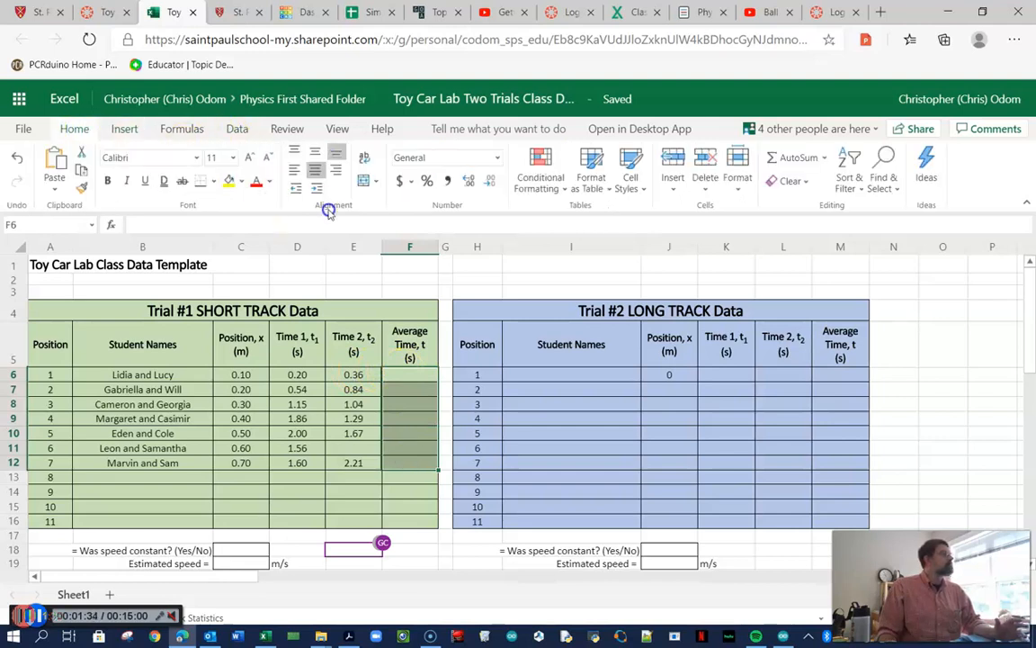
Step: Try entering 0.28 directly as the average time for short track position 1 in F6, and clear the cell
left_click(409, 378)
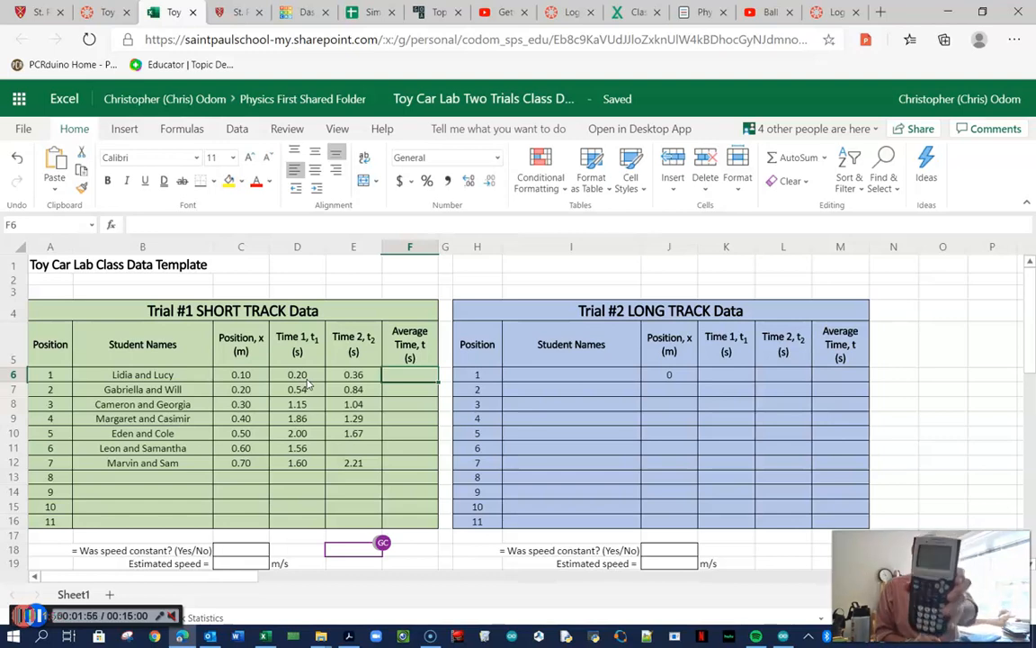
type("0.28")
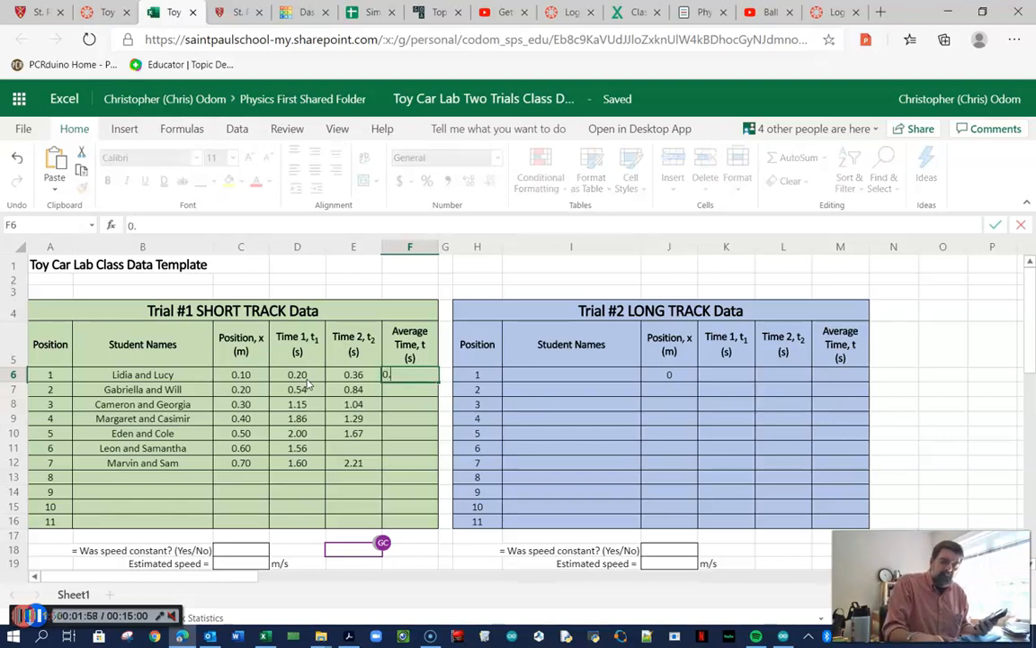
key("Return")
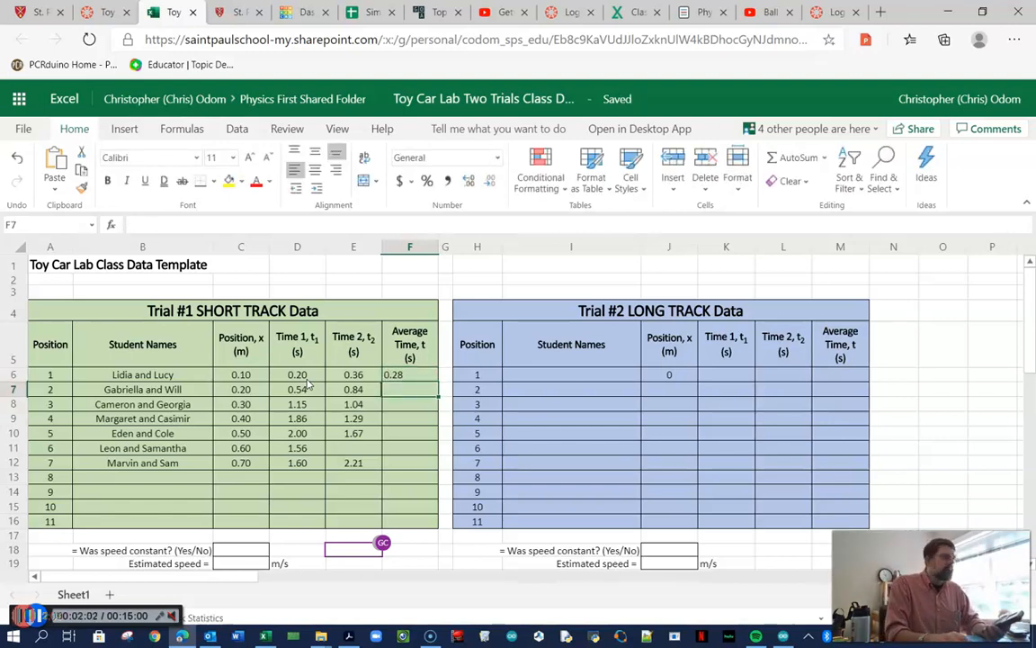
key("Up")
key("Delete")
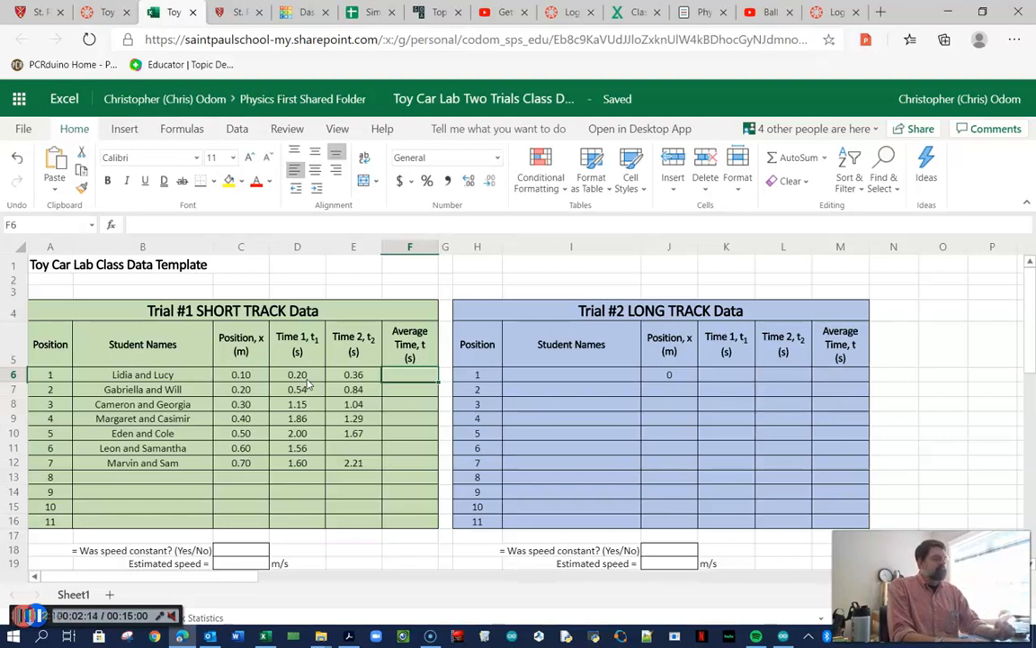
Step: Try calculating the position 1 average time in F6 with the formula =(D6+E6)/2, and clear the cell
type("=")
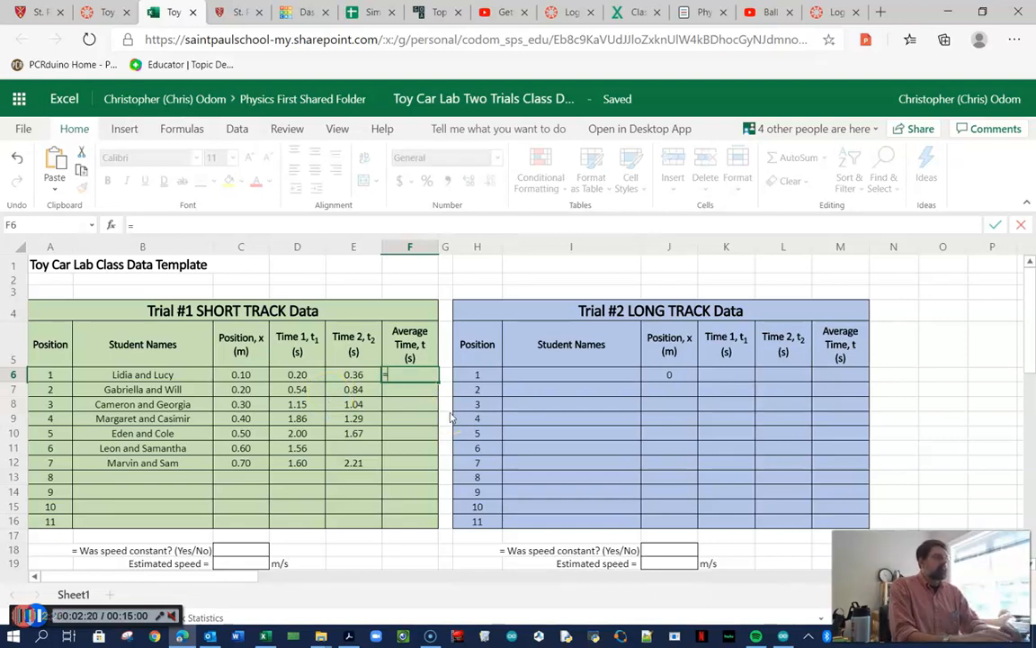
type("(")
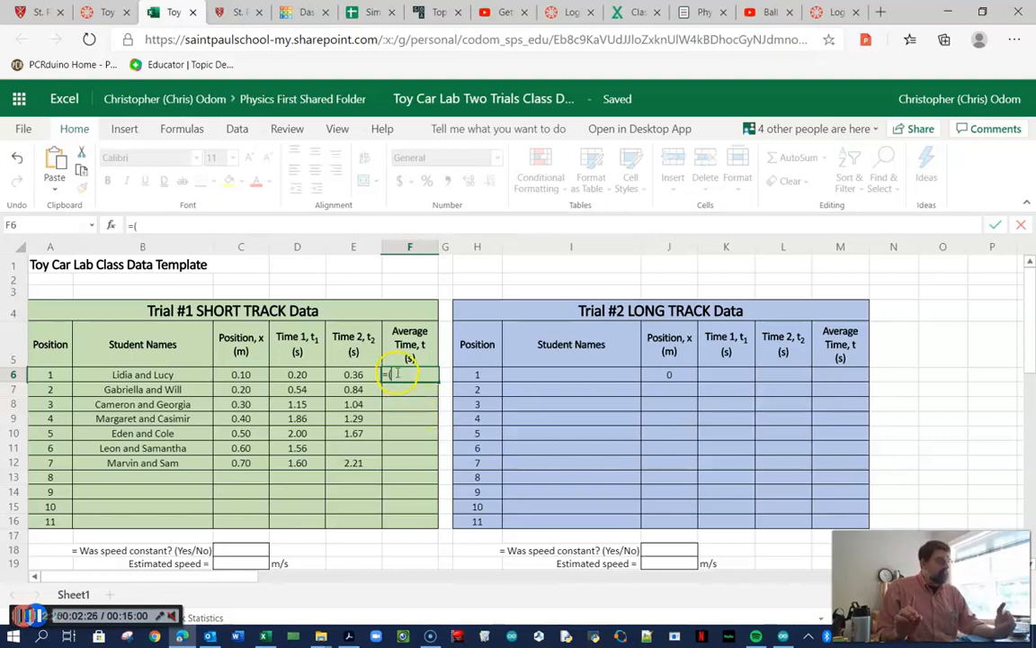
left_click(297, 374)
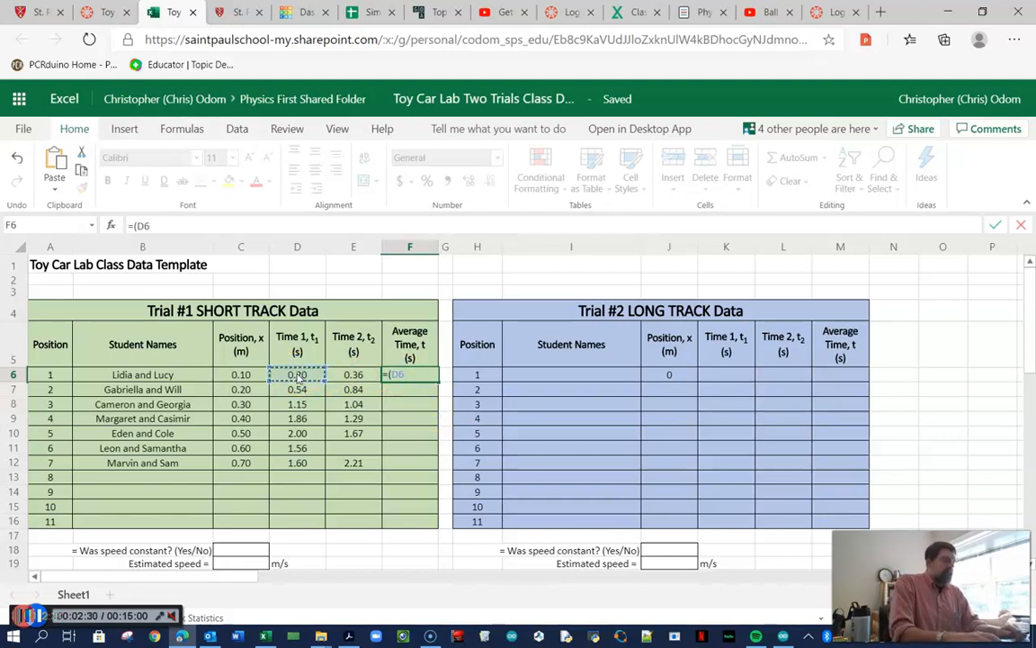
type("+")
left_click(354, 376)
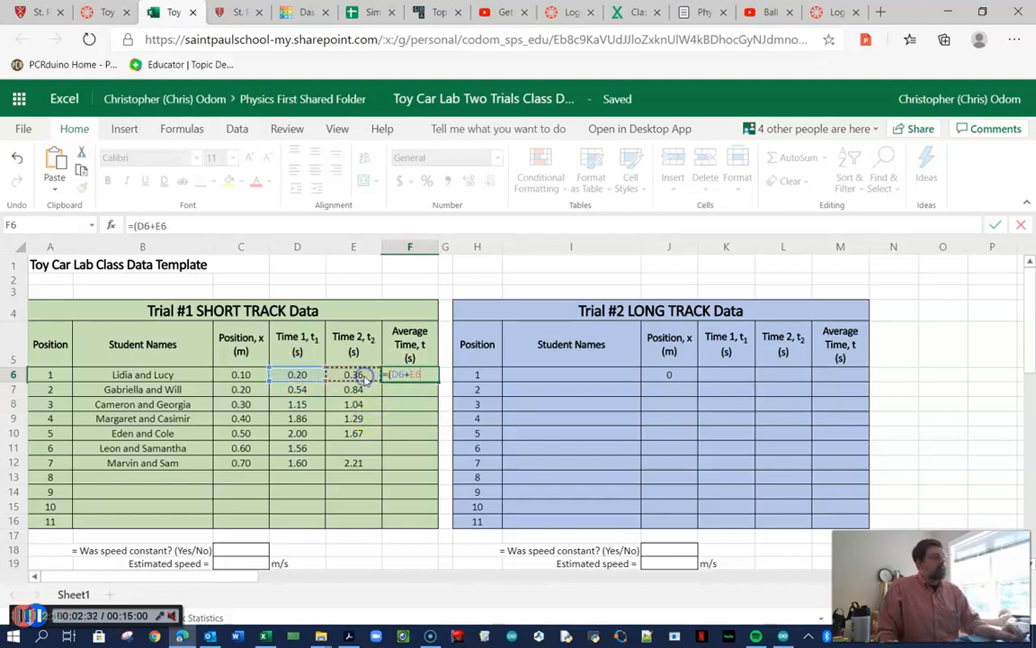
type(")")
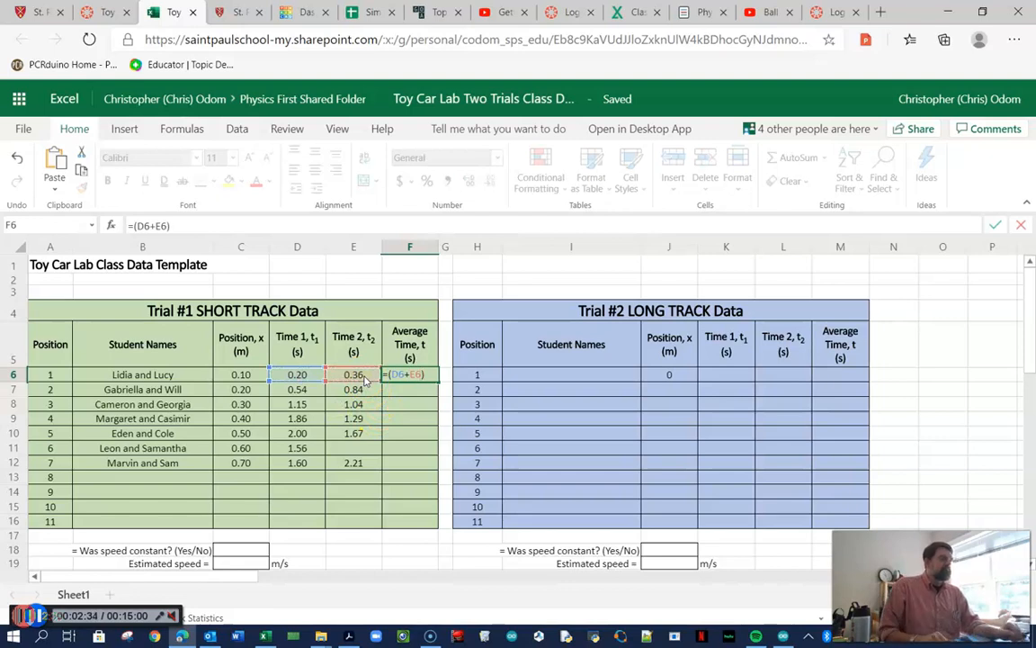
type("/2")
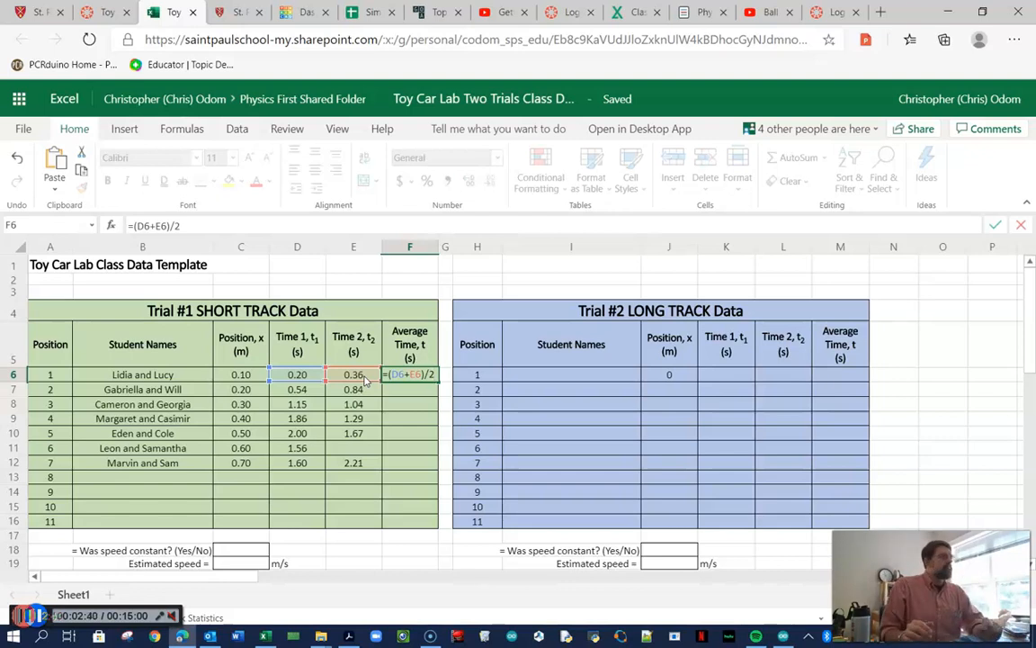
key("Return")
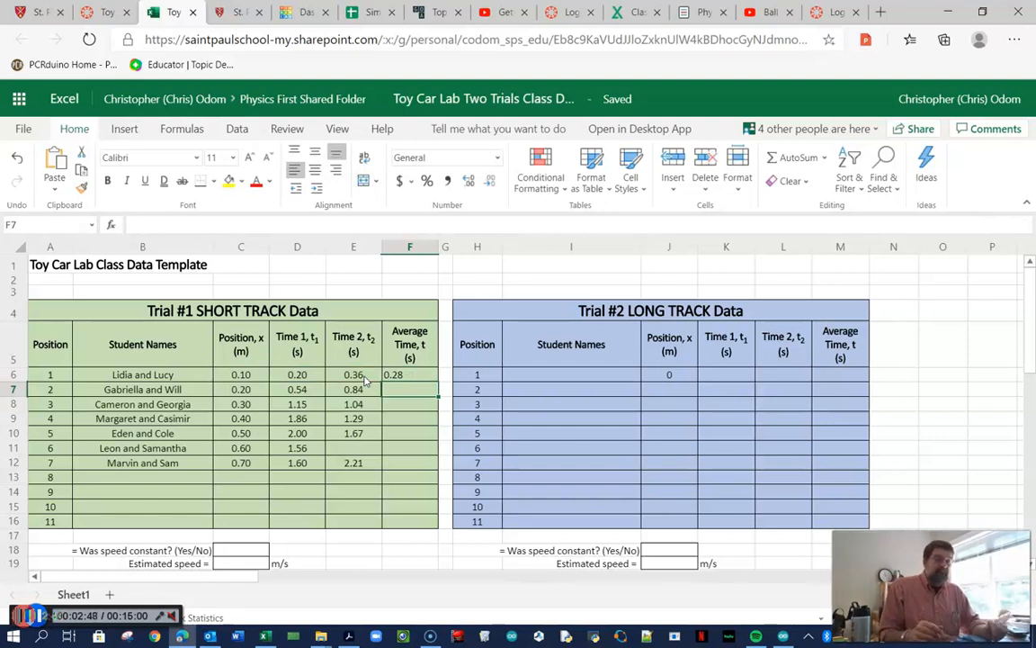
key("Up")
key("Delete")
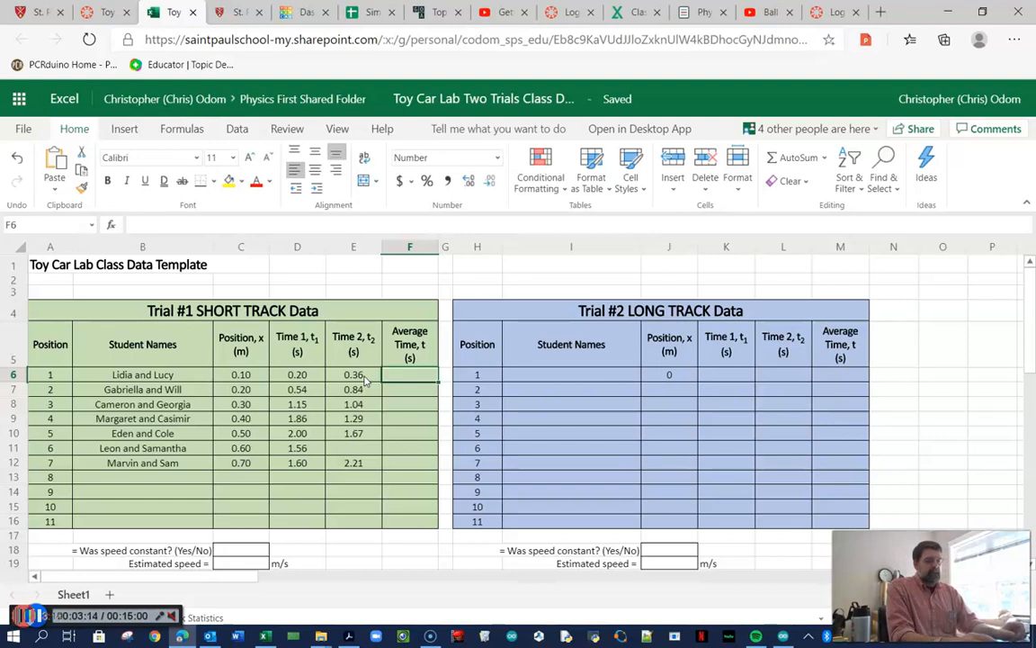
type("=")
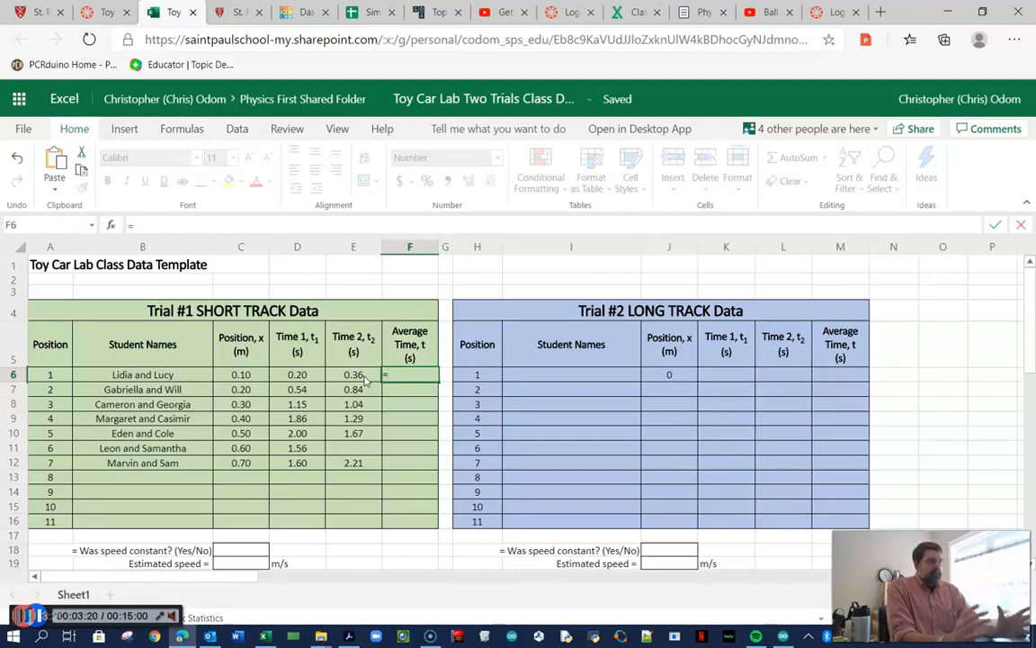
type("average")
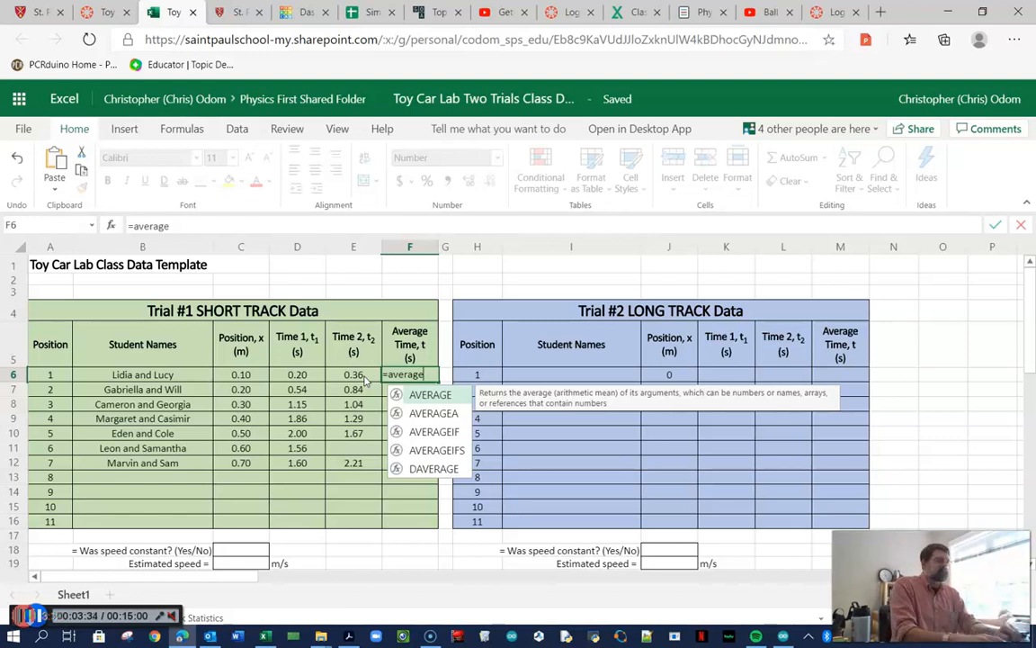
type("(")
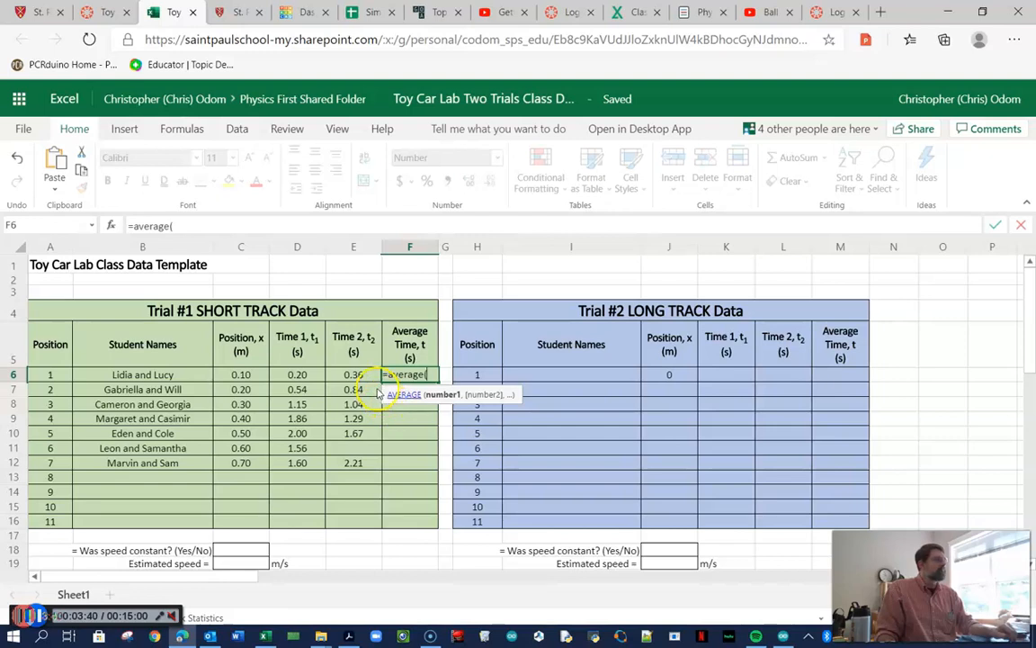
left_click_drag(886, 594, 893, 467)
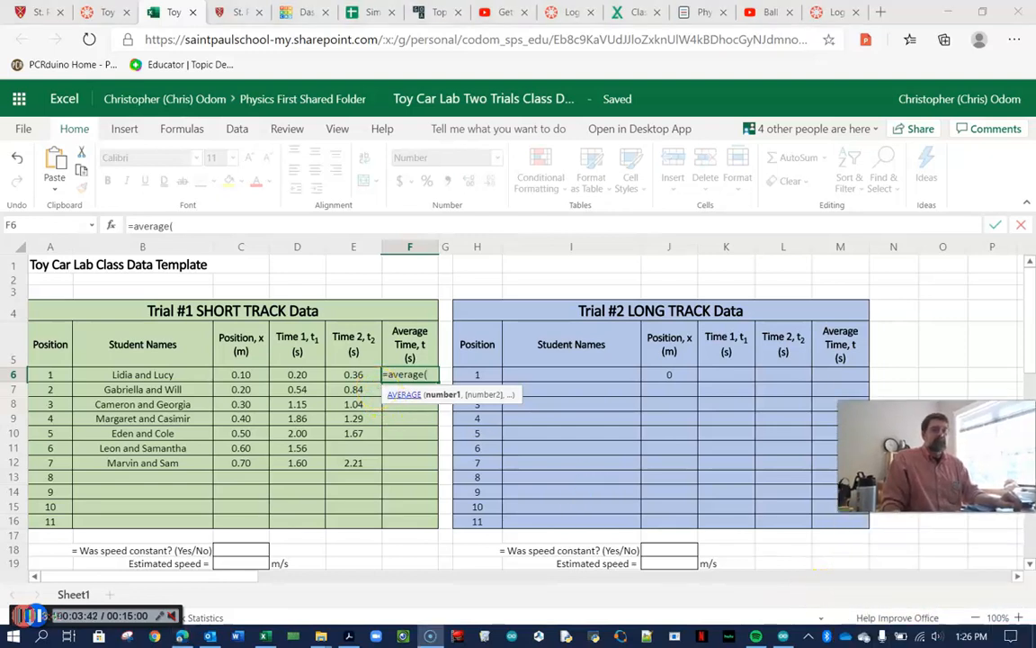
left_click(409, 291)
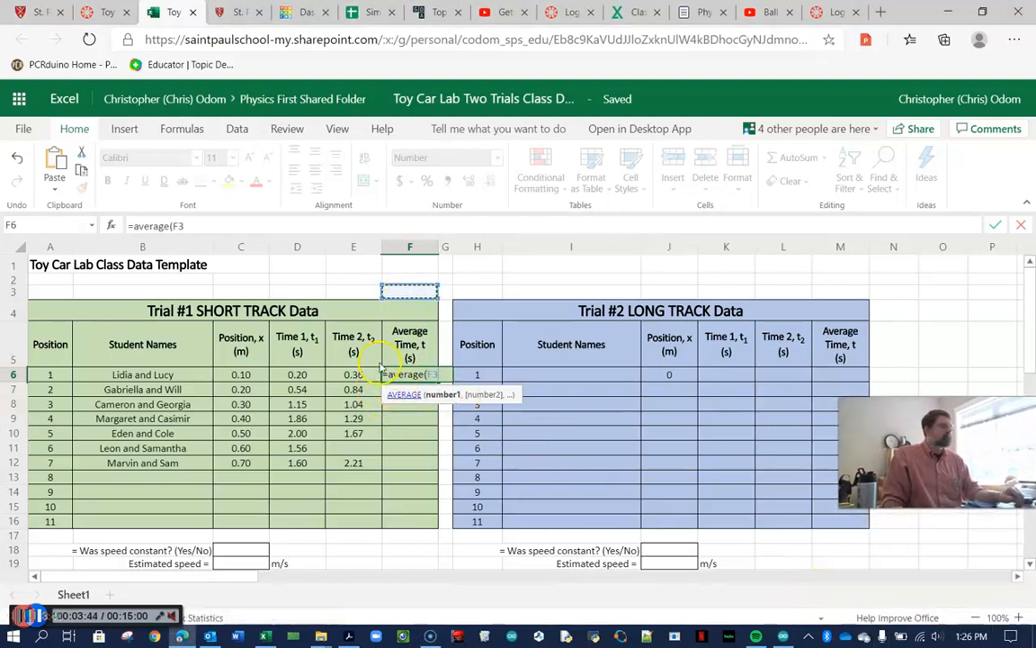
key("BackSpace")
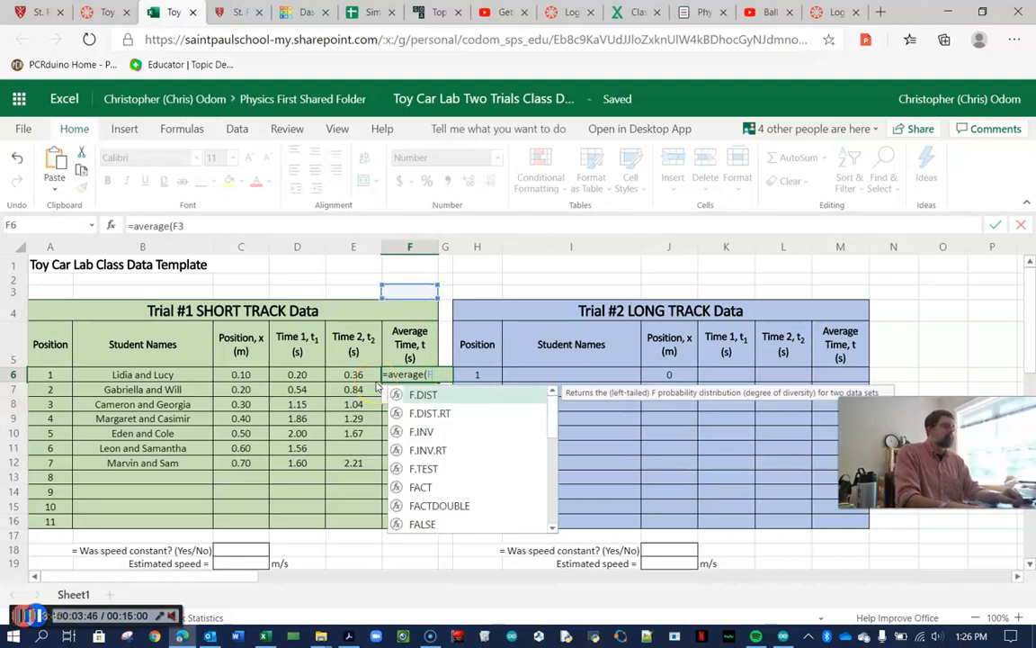
key("BackSpace")
key("BackSpace")
key("BackSpace")
key("BackSpace")
key("BackSpace")
key("BackSpace")
key("BackSpace")
key("BackSpace")
key("BackSpace")
key("BackSpace")
key("Return")
Step: Begin an AVERAGE formula in F6 for the short track position 1 average time
scroll(378, 387, "up", 3)
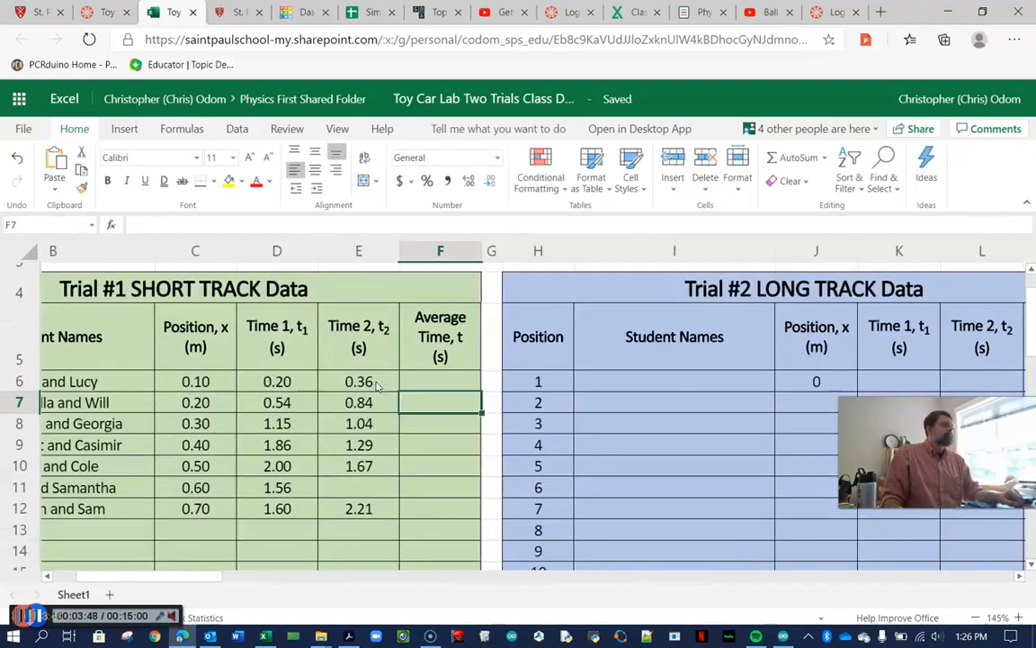
scroll(378, 385, "up", 4)
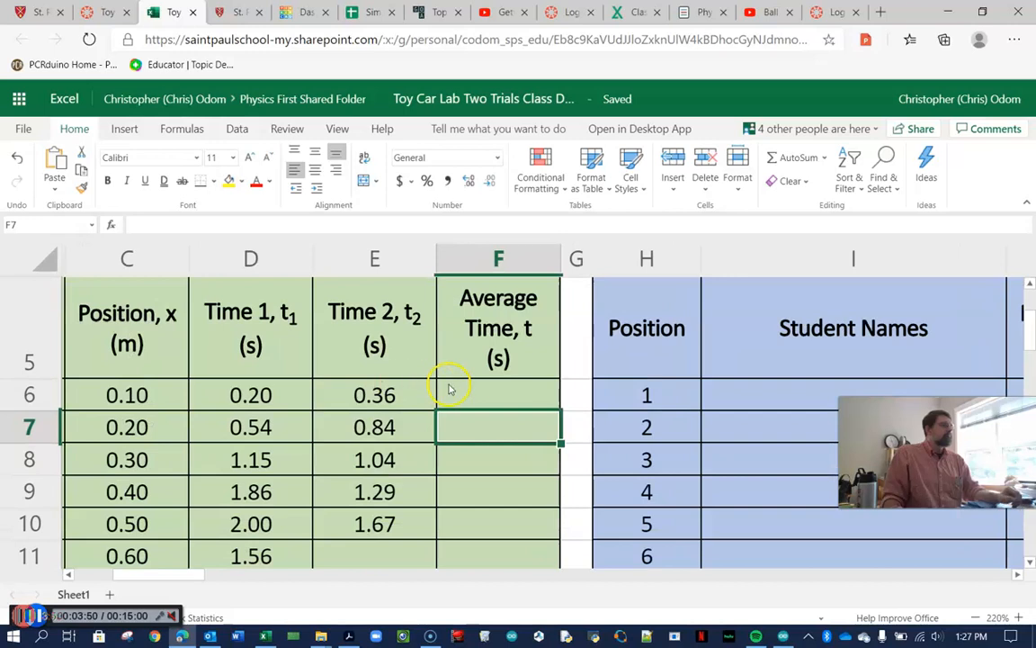
left_click(474, 395)
type("=")
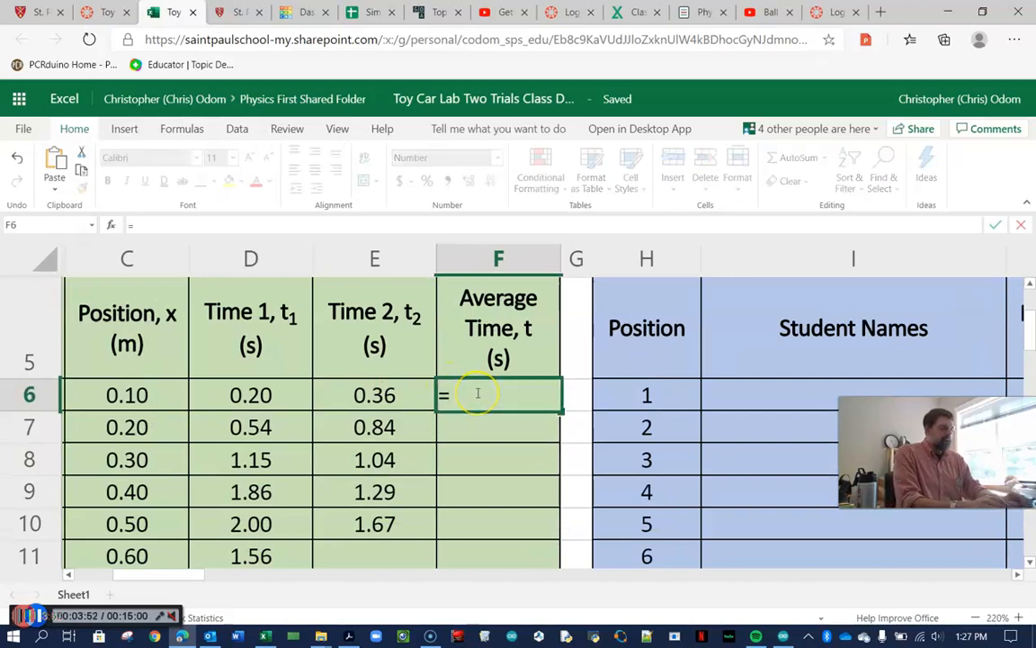
type("average(")
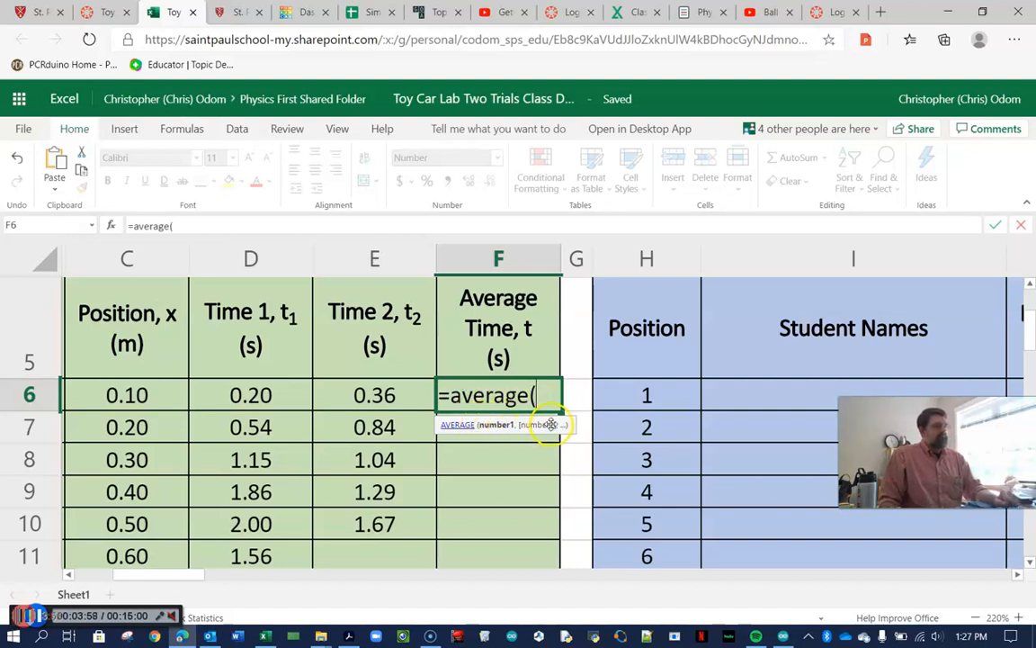
Step: Try D6 and E6 as separate comma-separated arguments of the AVERAGE formula, and remove both references again
left_click(241, 400)
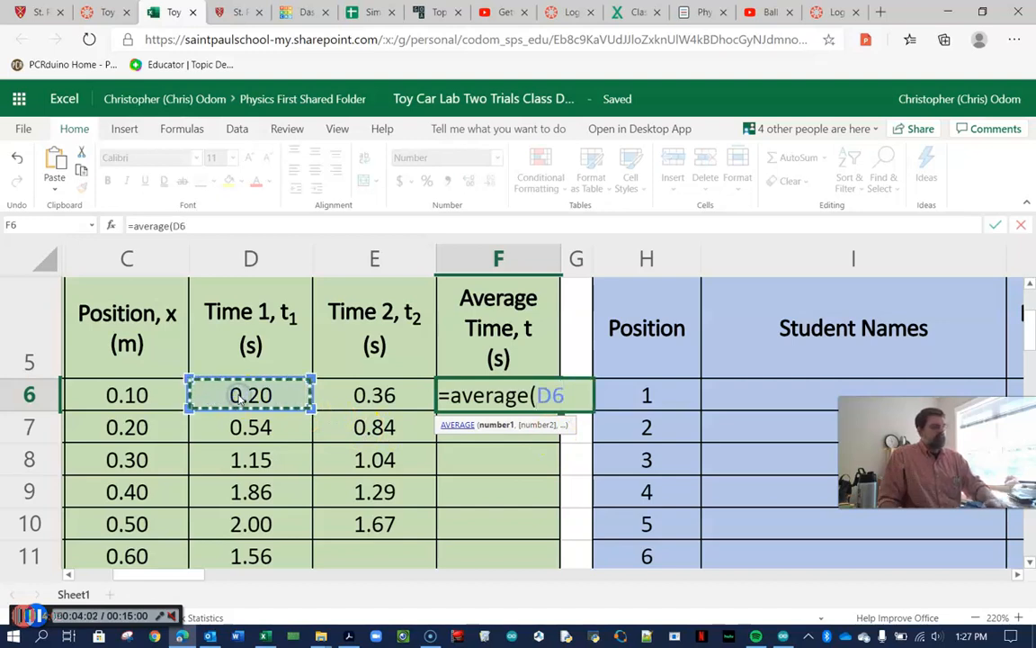
type(",")
left_click(352, 396)
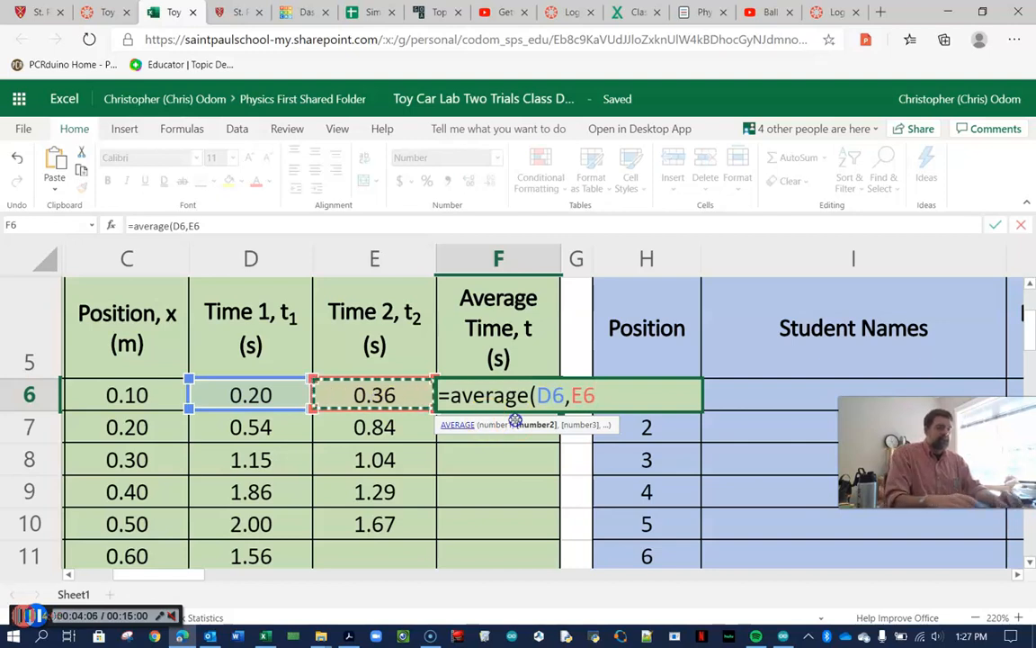
key("BackSpace")
key("BackSpace")
key("BackSpace")
key("BackSpace")
key("BackSpace")
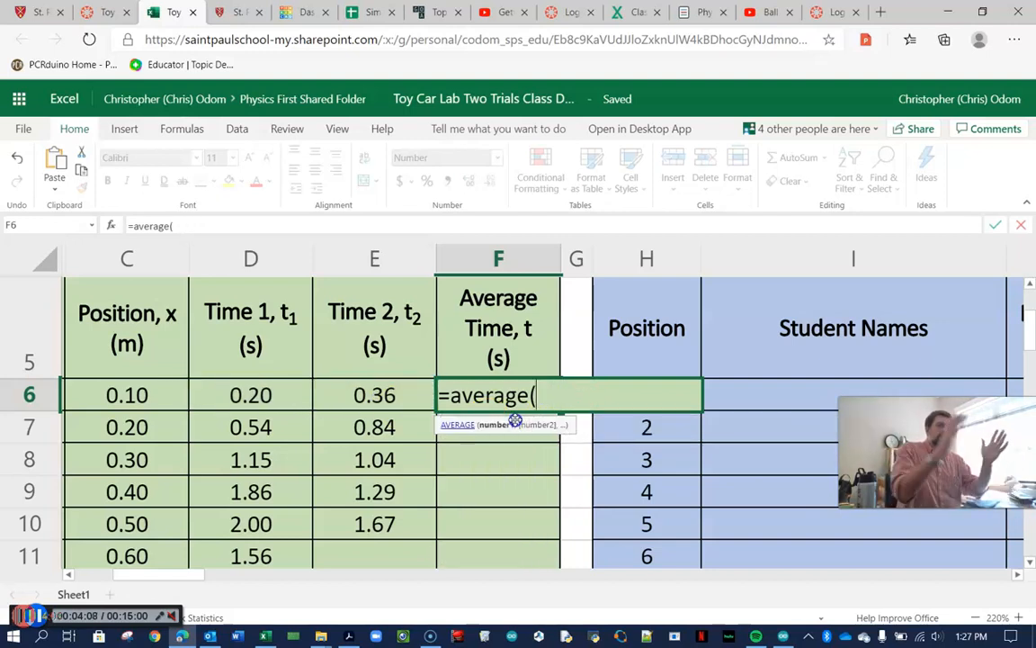
Step: Complete the AVERAGE formula in F6 with the range D6:E6 for the short track position 1 average time
left_click(244, 396)
left_click_drag(308, 396, 333, 398)
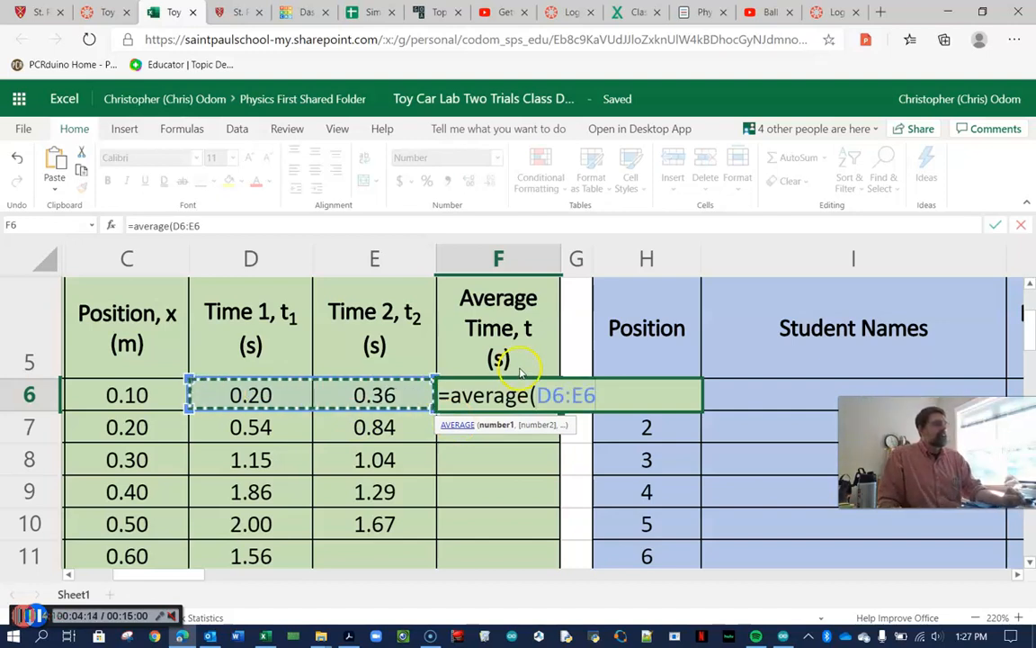
type(")")
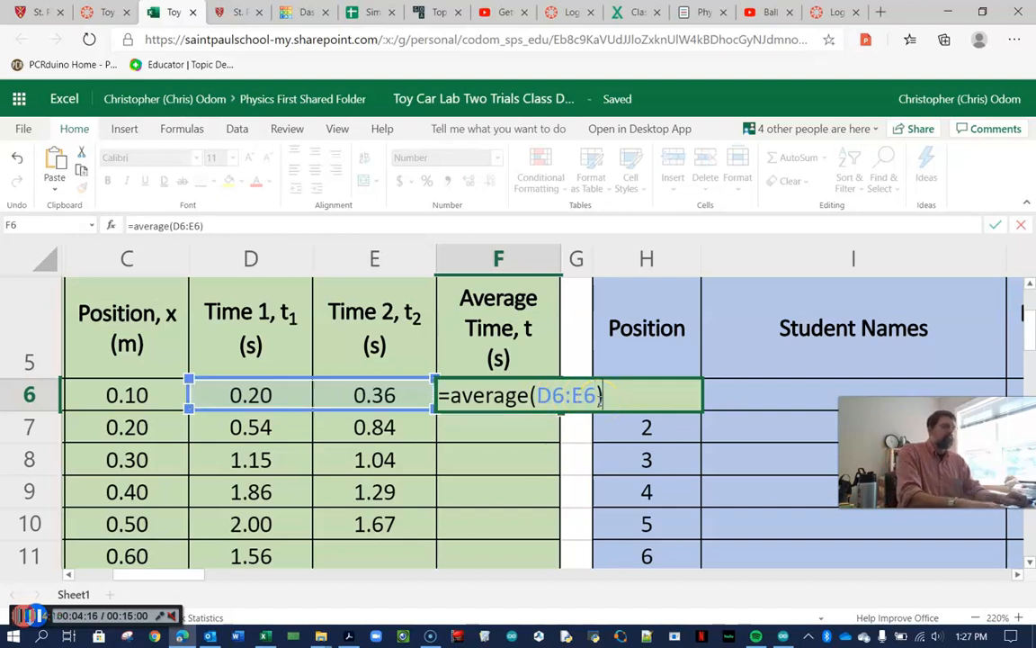
key("Return")
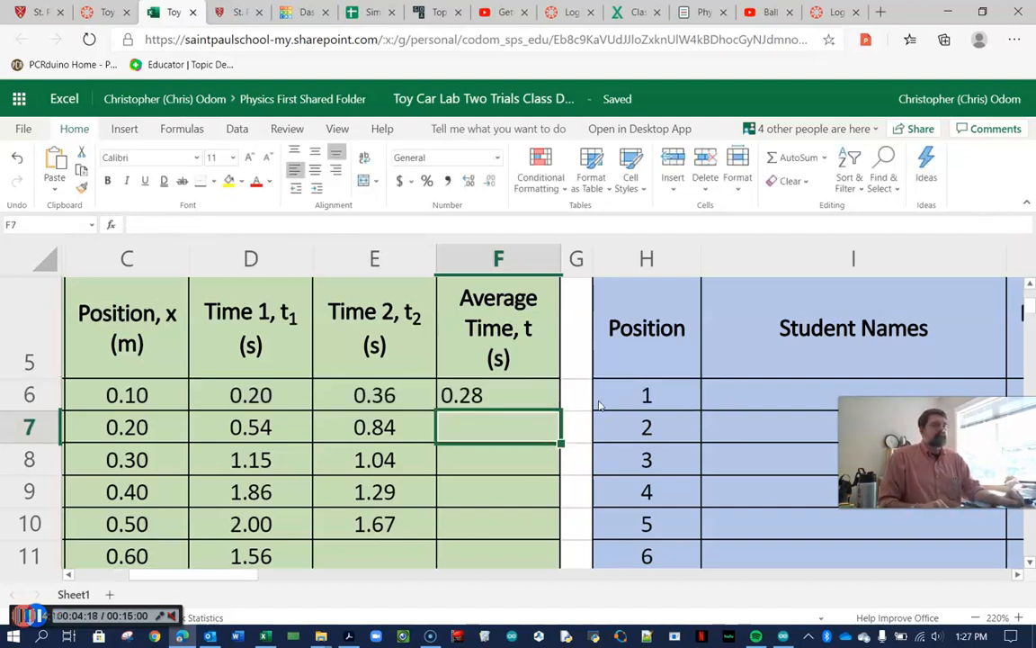
Step: Try calculating the short track position 2 average in F7 with =average(D7:E7), and clear the cell
type("=av")
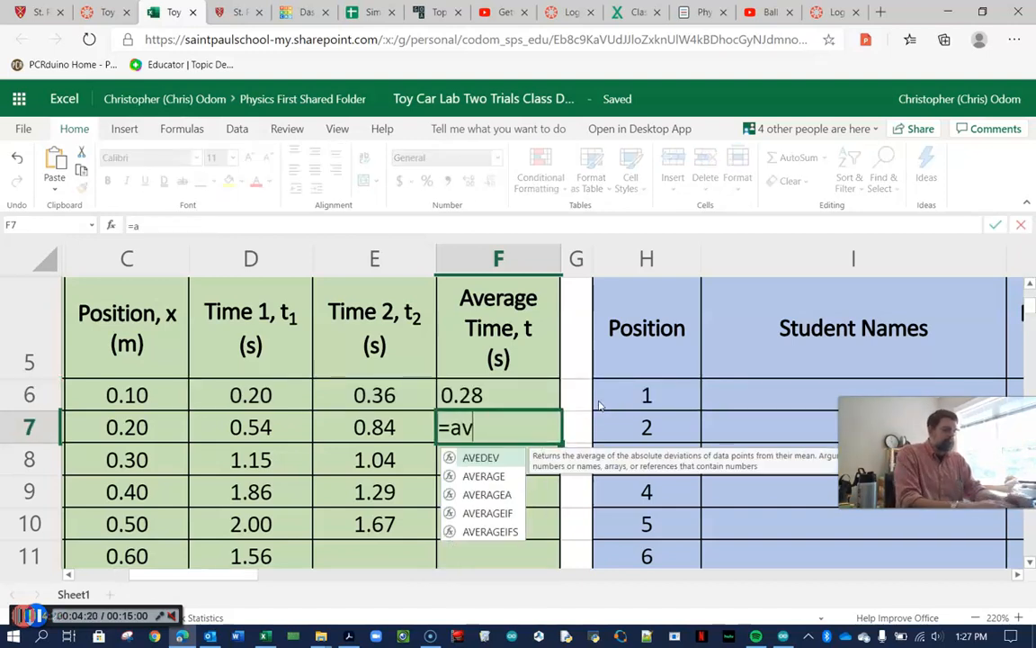
type("erage(")
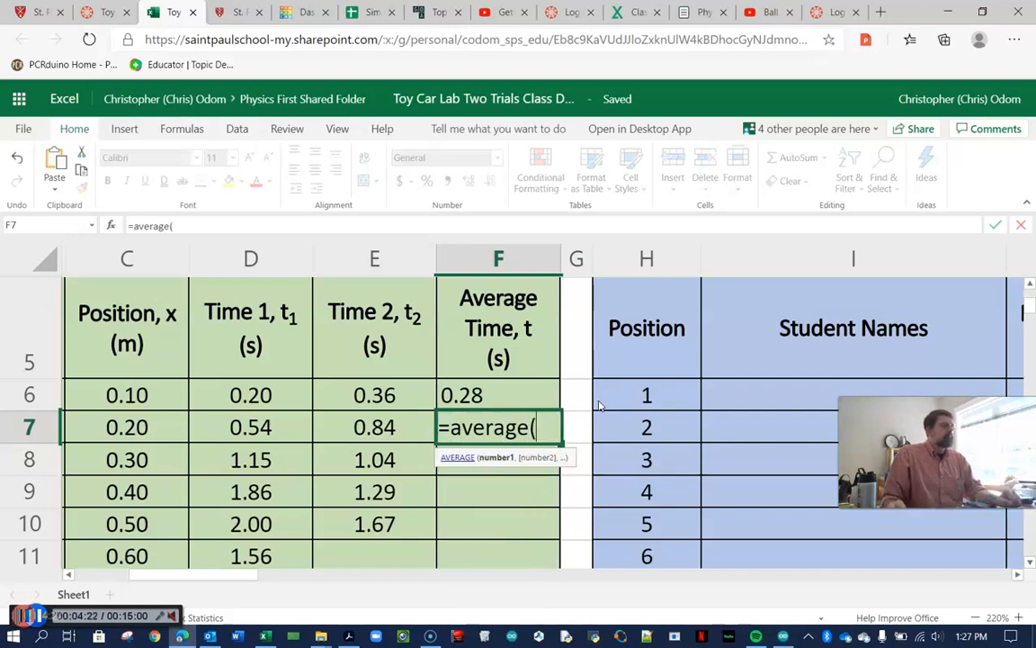
left_click_drag(263, 428, 356, 435)
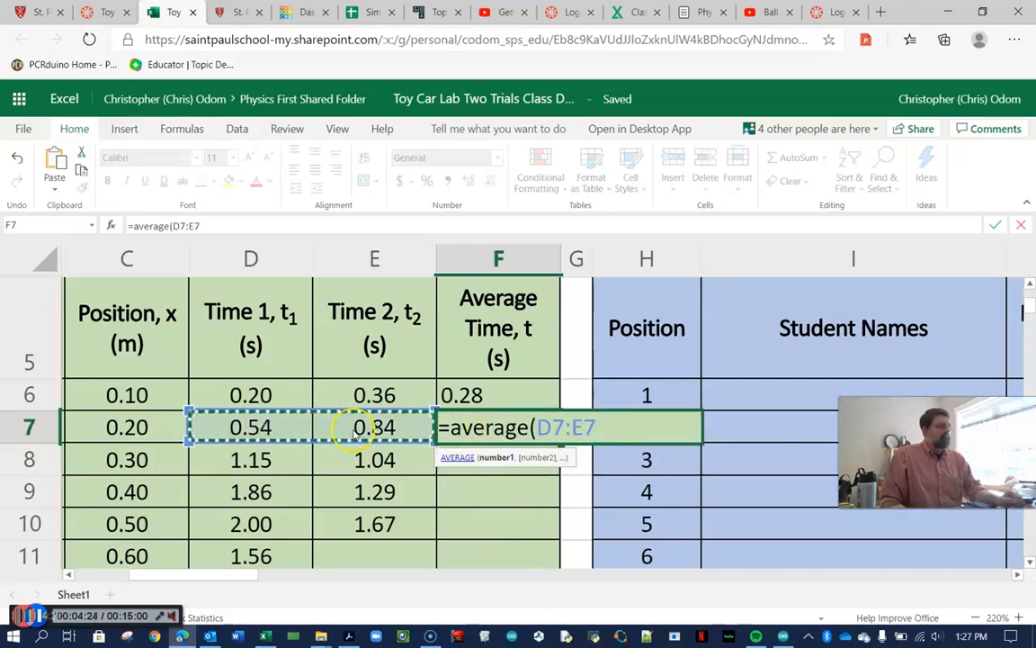
type(")")
key("Return")
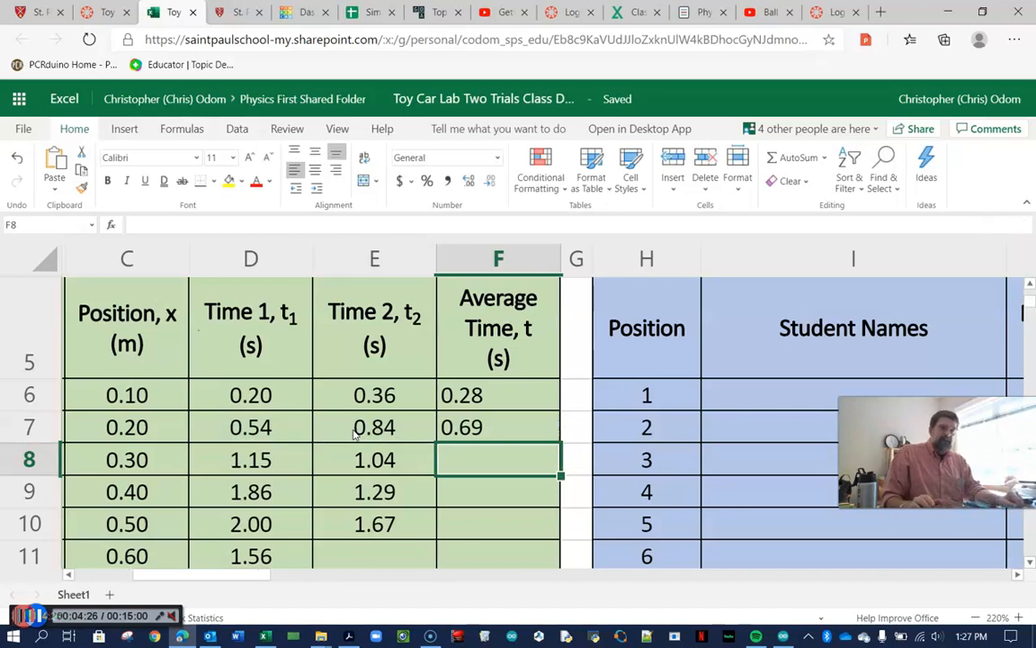
scroll(355, 435, "down", 1)
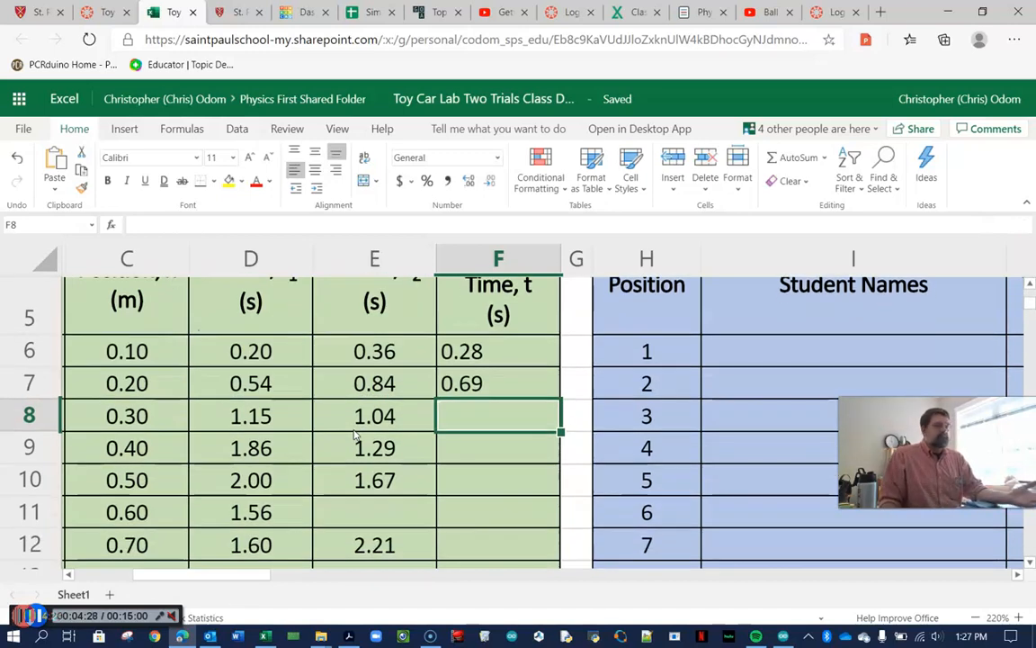
left_click(487, 383)
key("Delete")
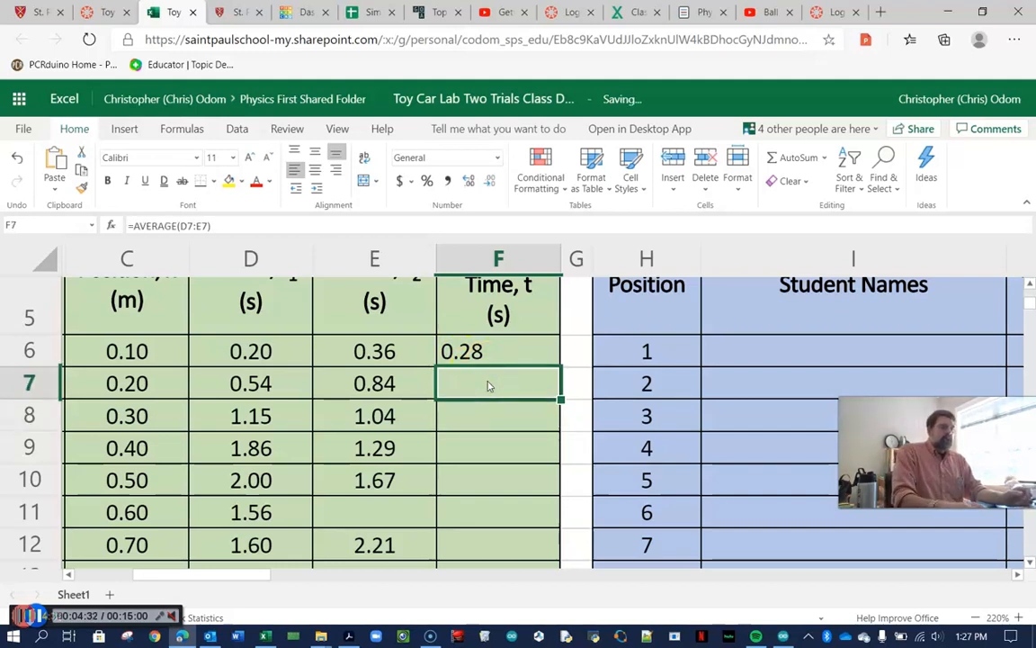
Step: Fill the AVERAGE formula from F6 down through F12 for short track positions 2 to 7
left_click(479, 359)
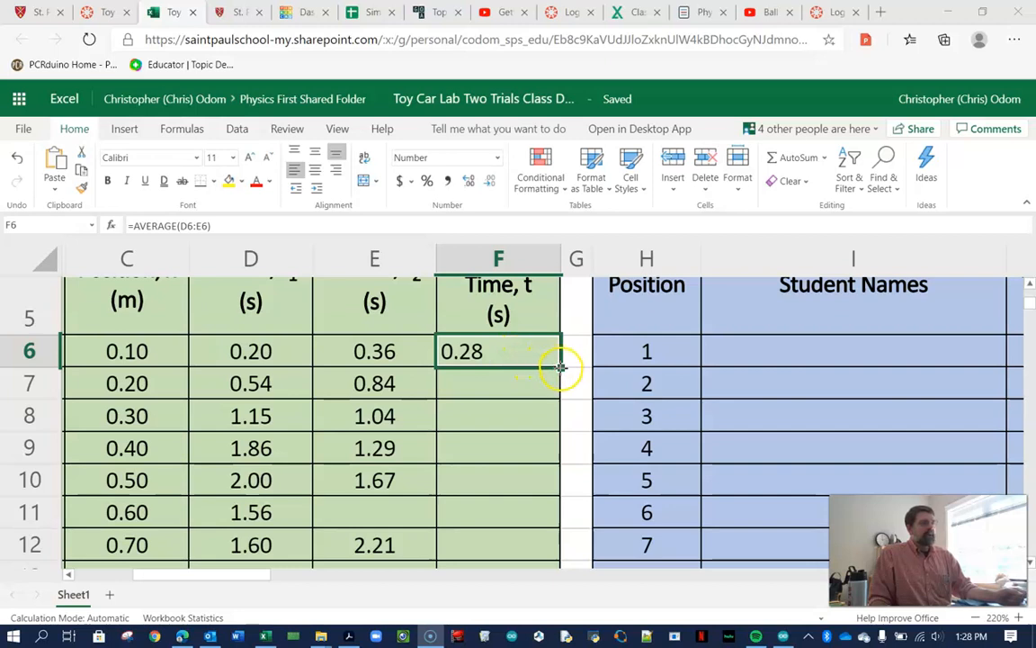
left_click_drag(561, 367, 560, 532)
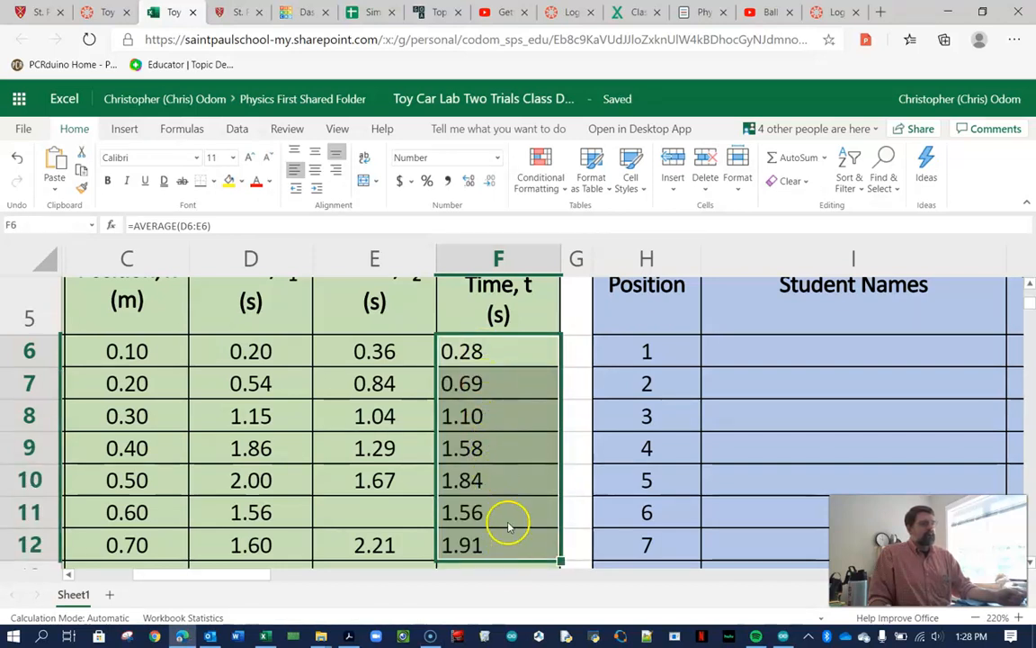
scroll(504, 504, "down", 1)
left_click(464, 532)
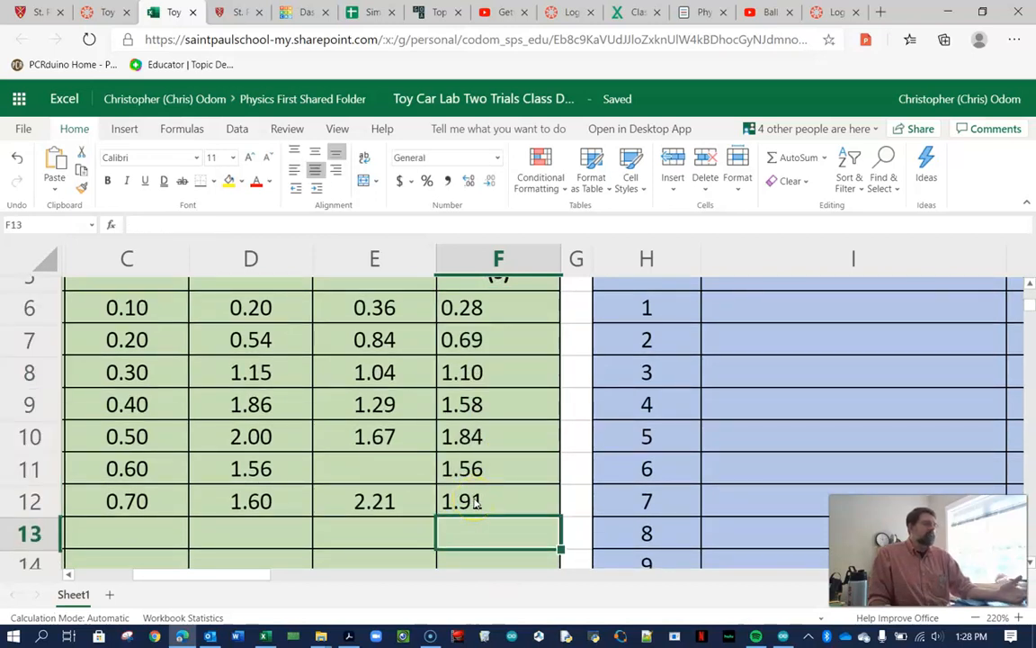
Step: Examine which time cells the average formulas in F12, F9, F7 and F6 refer to
left_click(476, 502)
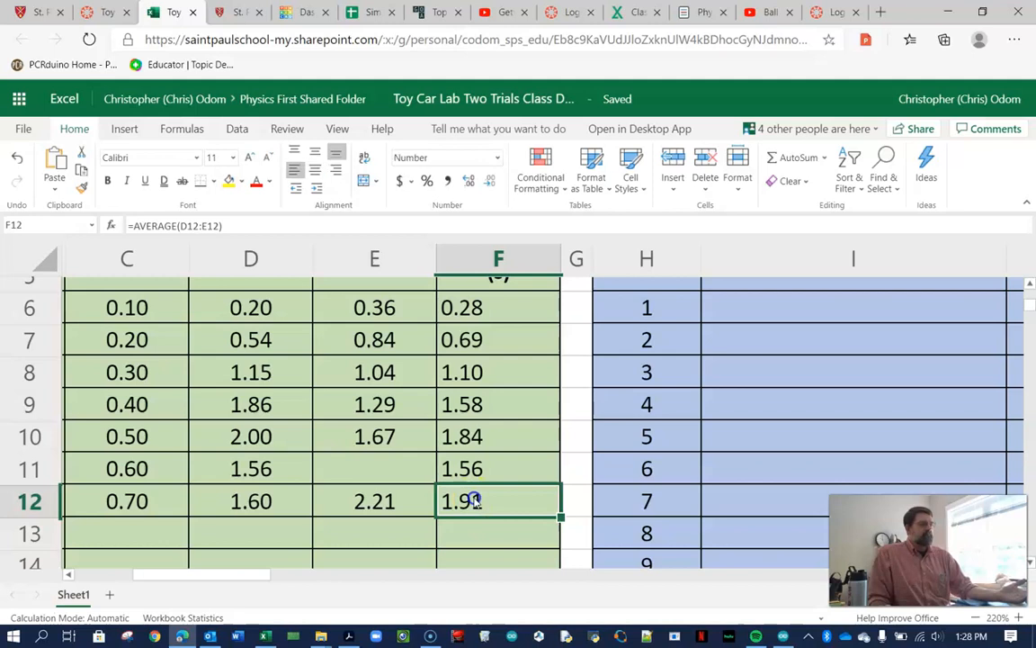
double_click(476, 502)
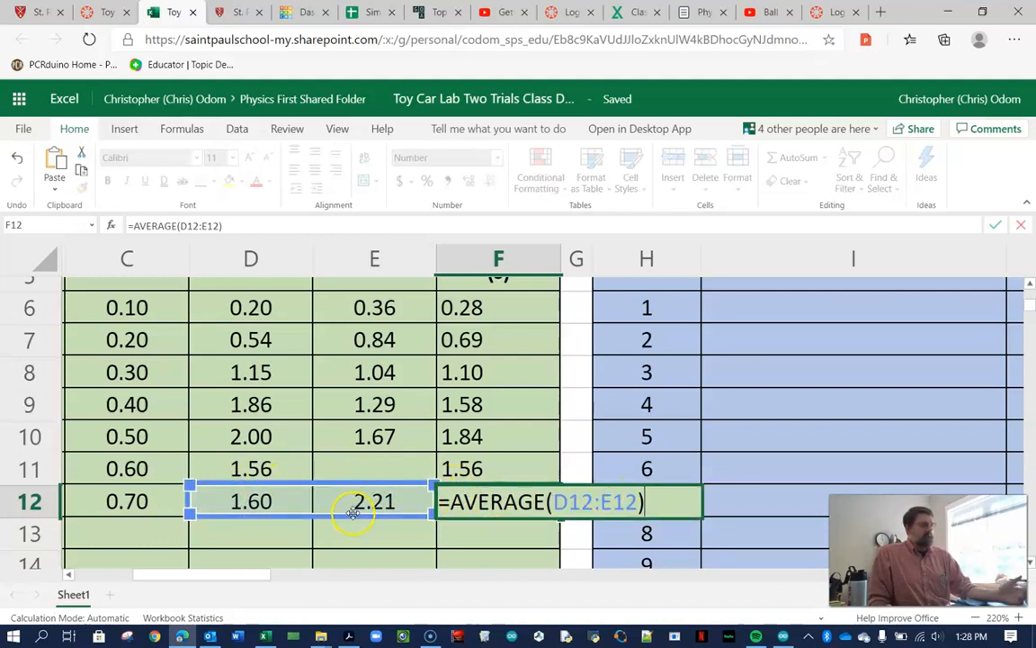
key("Return")
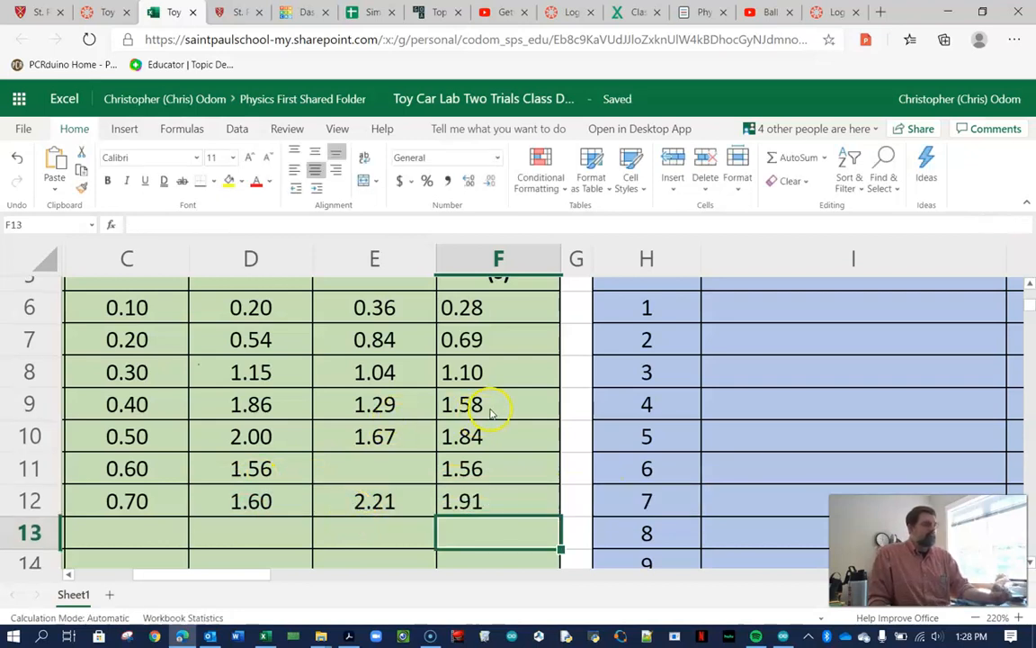
double_click(491, 412)
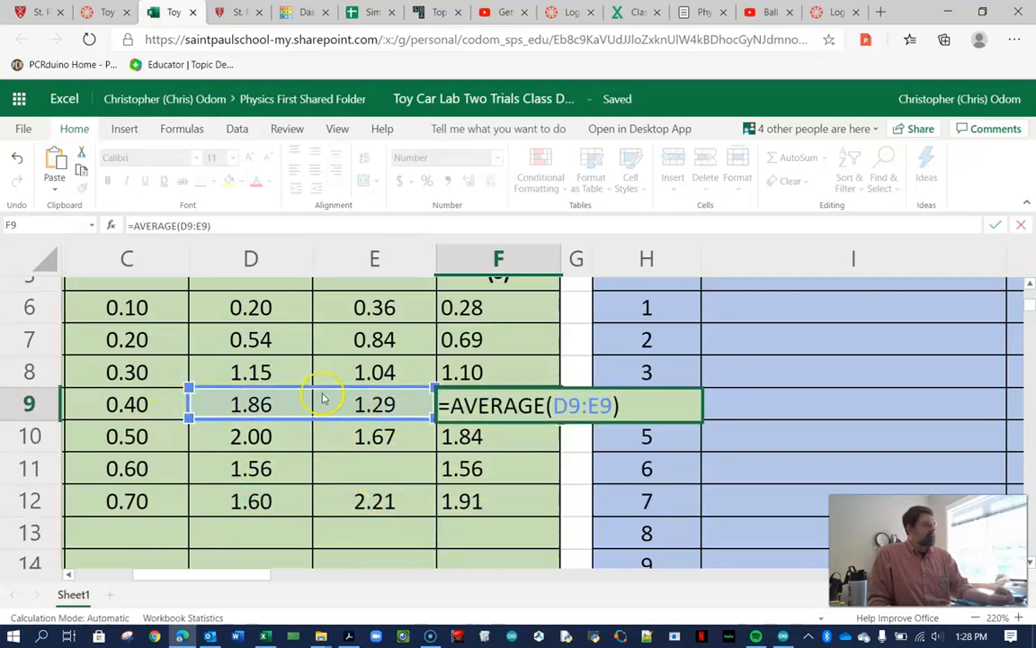
key("Return")
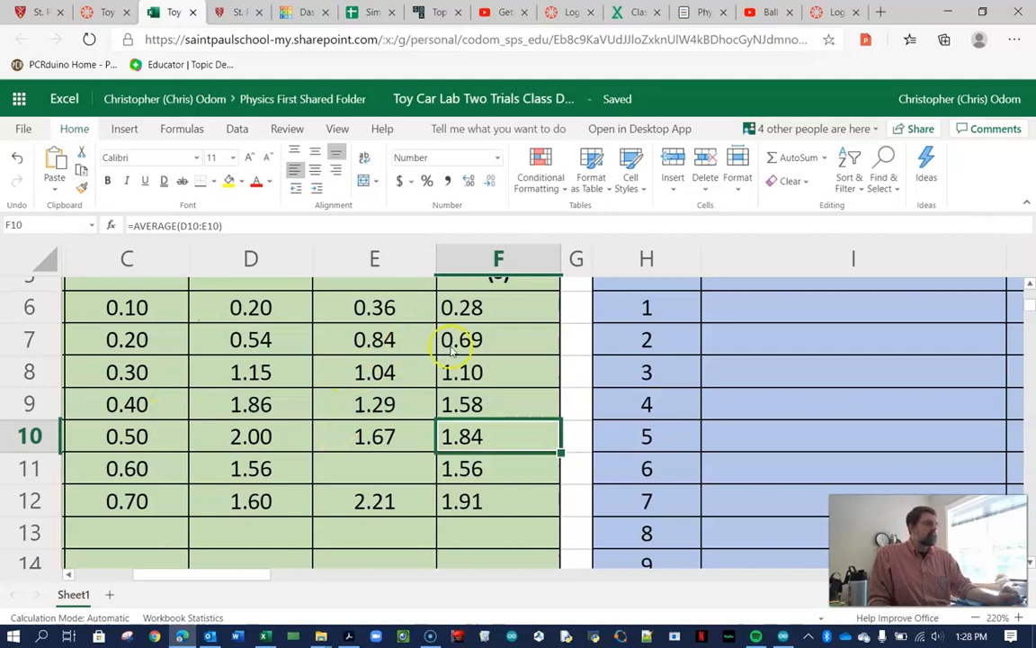
double_click(459, 344)
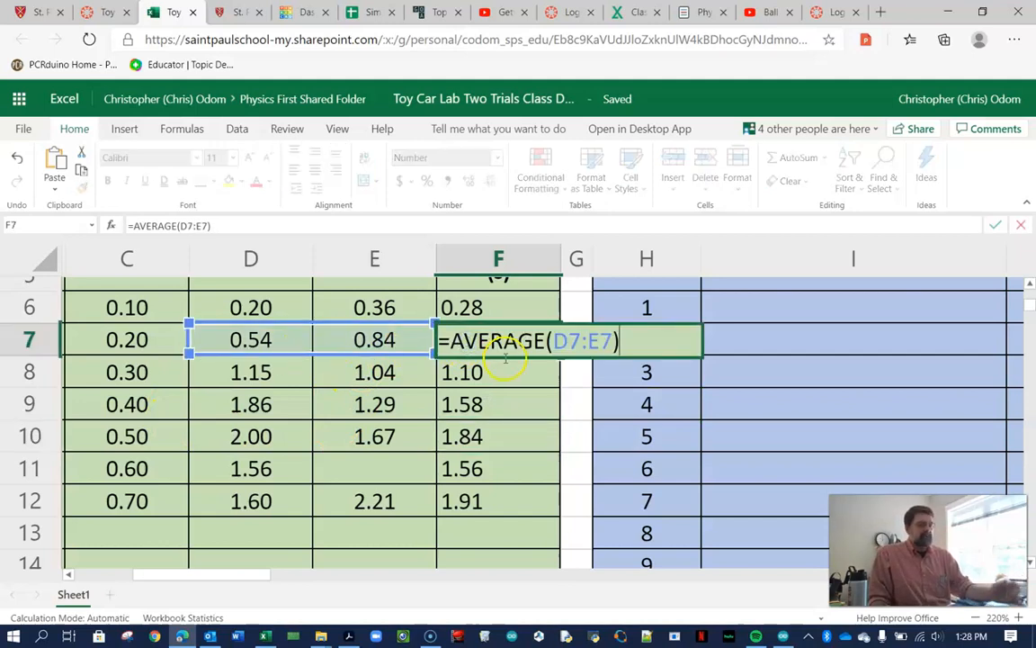
key("Return")
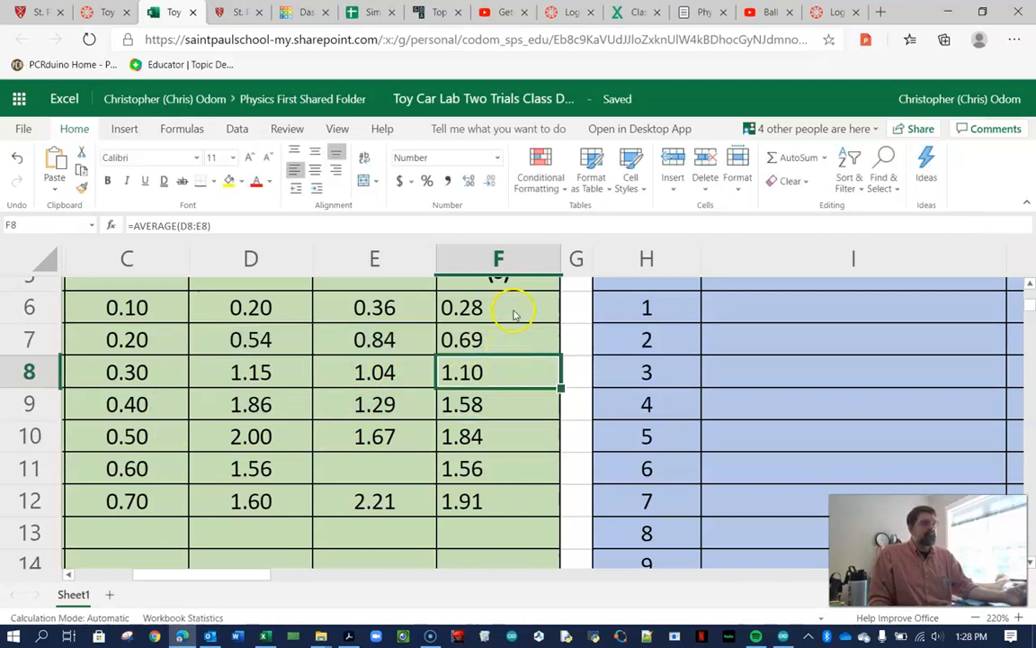
left_click(515, 311)
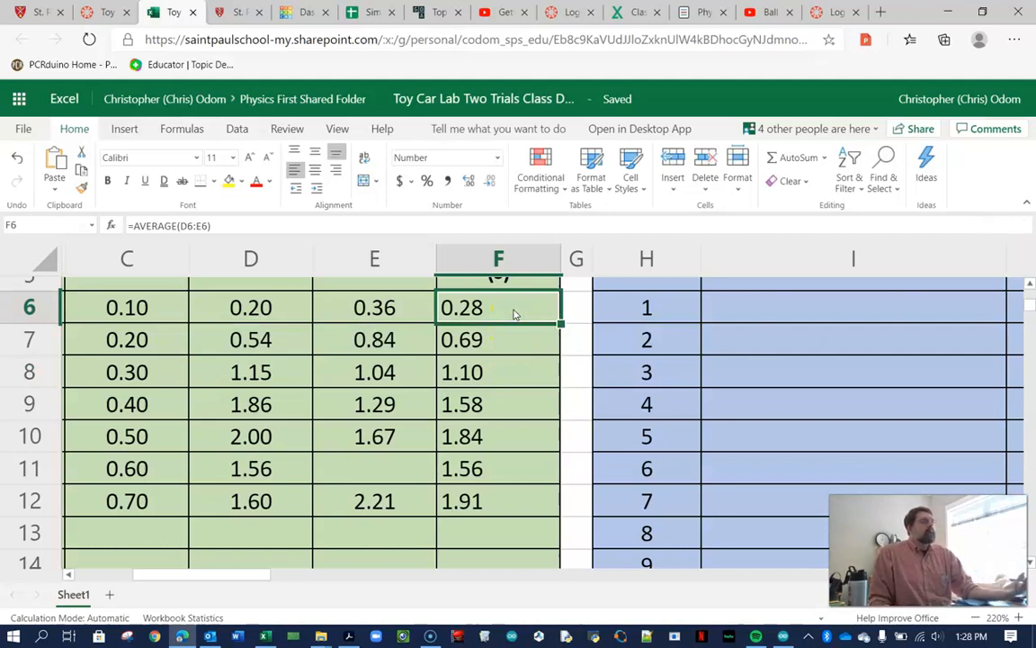
Step: Try changing the position 1 Time 1 value in D6 to .22, and undo the change
left_click(297, 312)
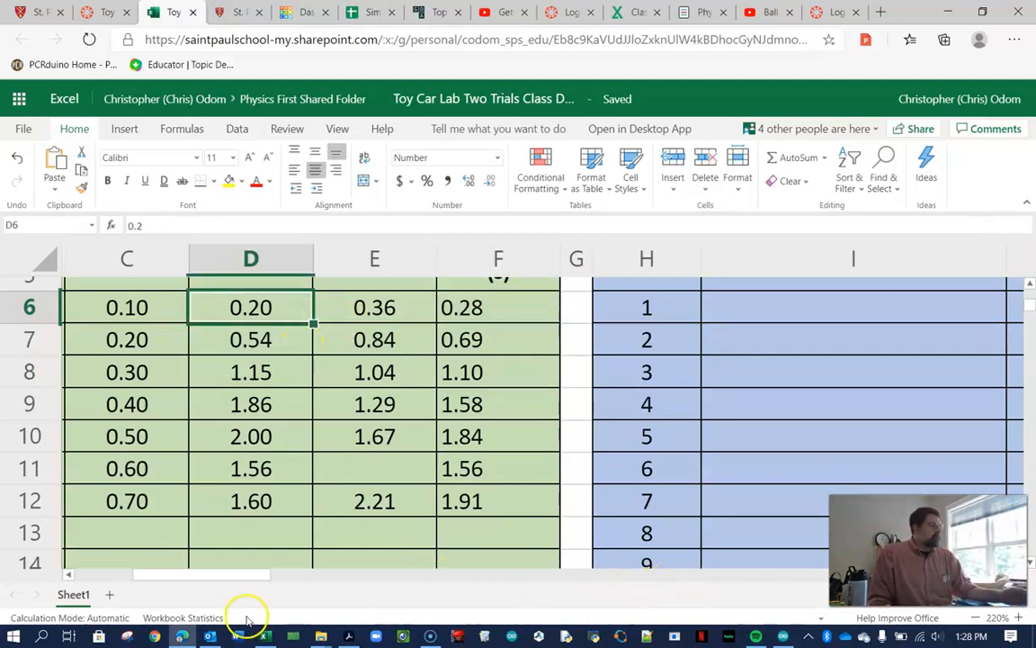
mouse_move(243, 587)
left_mouse_down()
mouse_move(238, 579)
mouse_move(198, 591)
mouse_move(243, 596)
left_mouse_up()
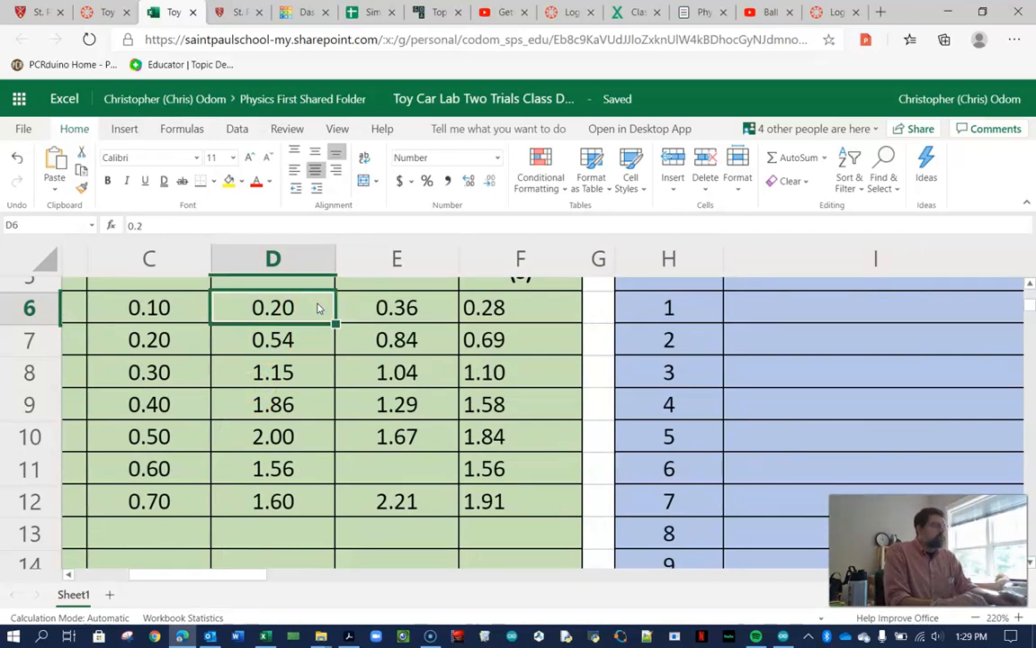
left_click(304, 364)
left_click(306, 310)
type(".22")
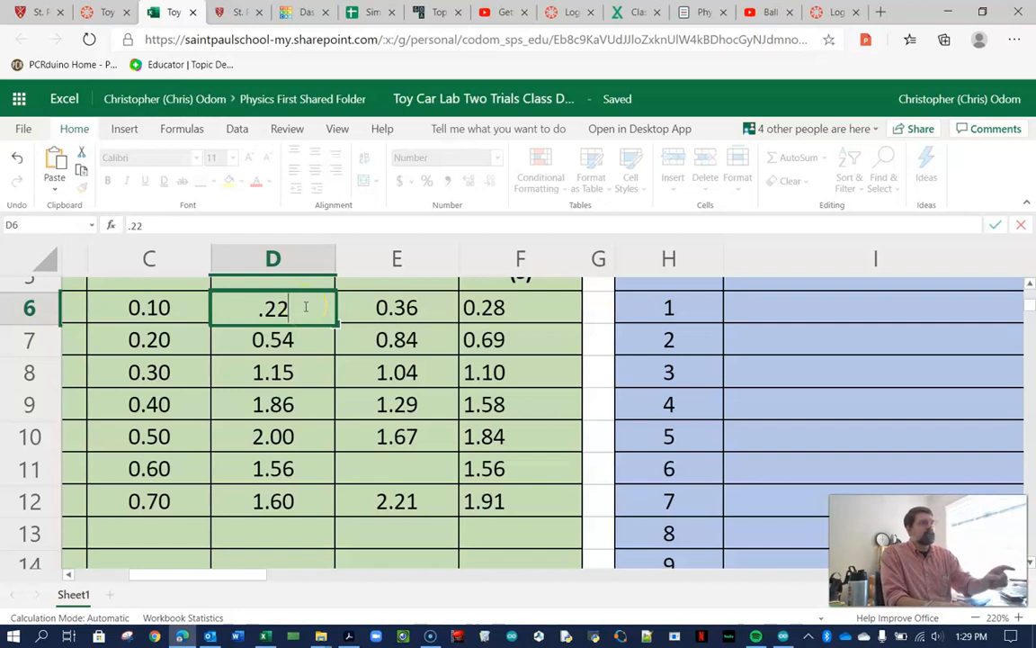
key("Return")
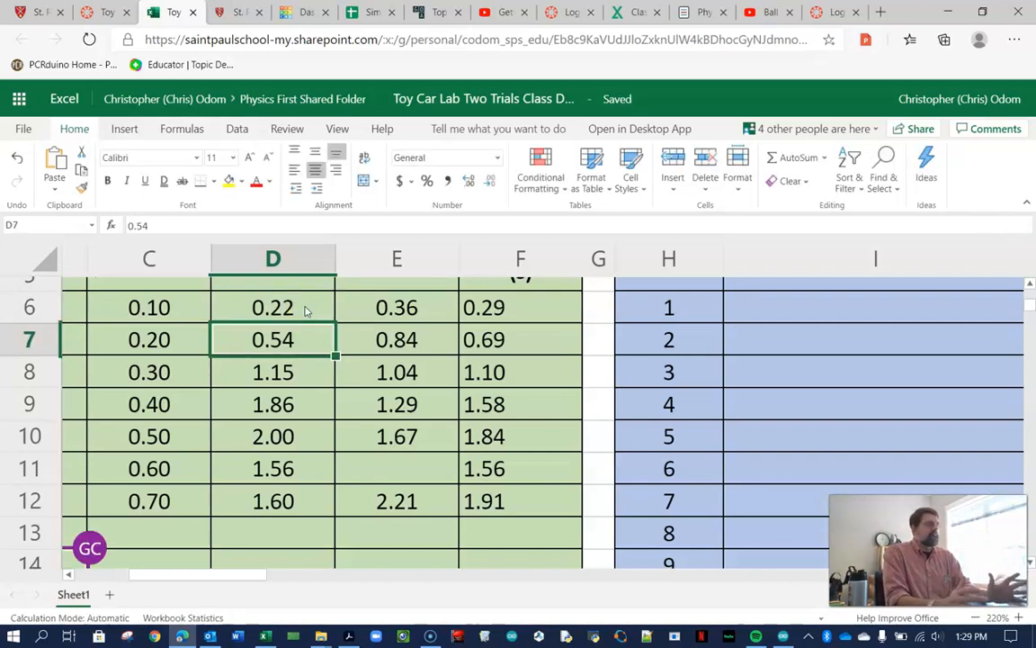
key("ctrl+z")
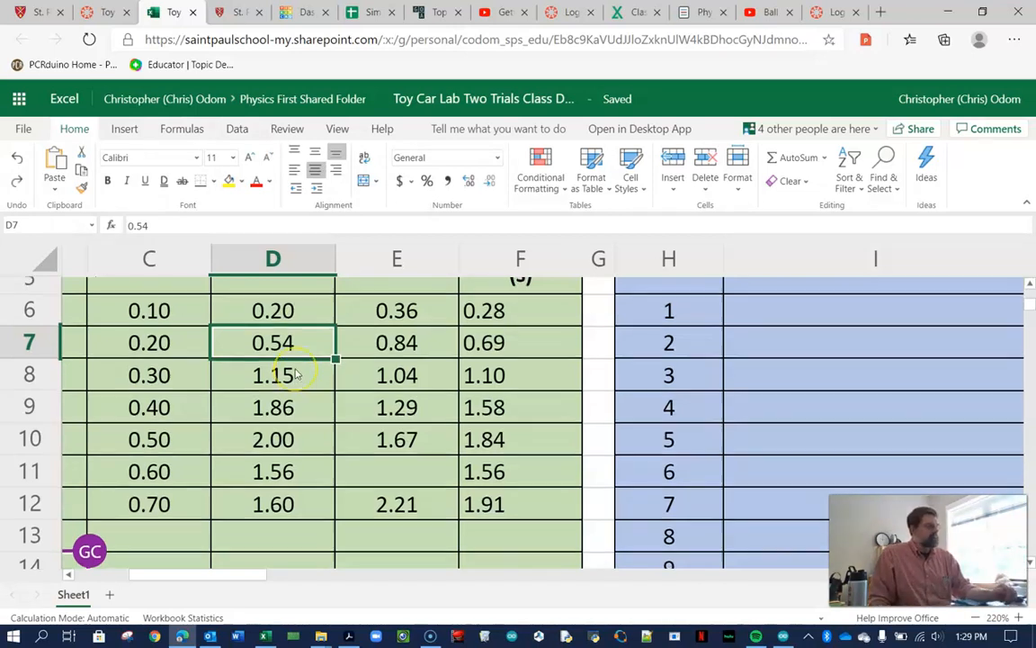
Step: Center the short track average times in F6:F12 horizontally
scroll(299, 375, "up", 1)
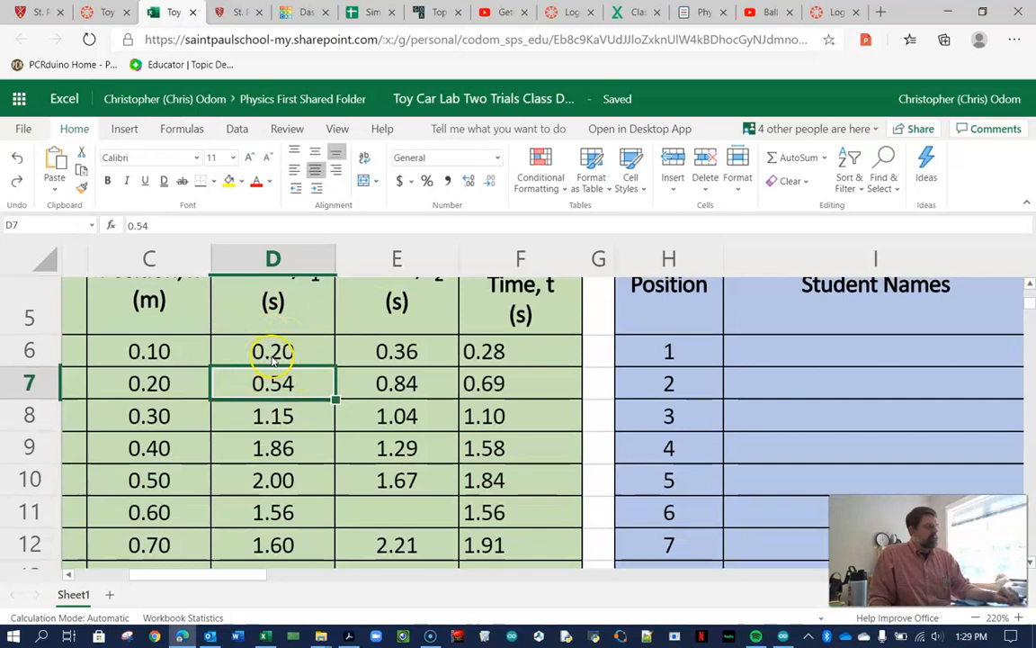
scroll(546, 398, "up", 1)
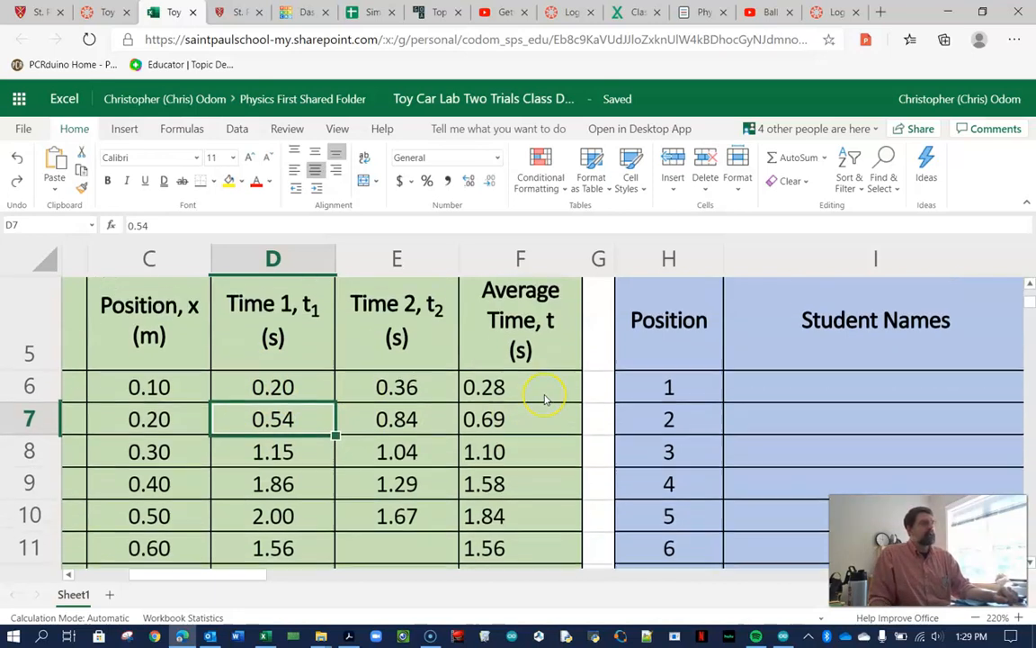
scroll(535, 383, "down", 1)
left_click_drag(517, 349, 530, 530)
left_click(315, 170)
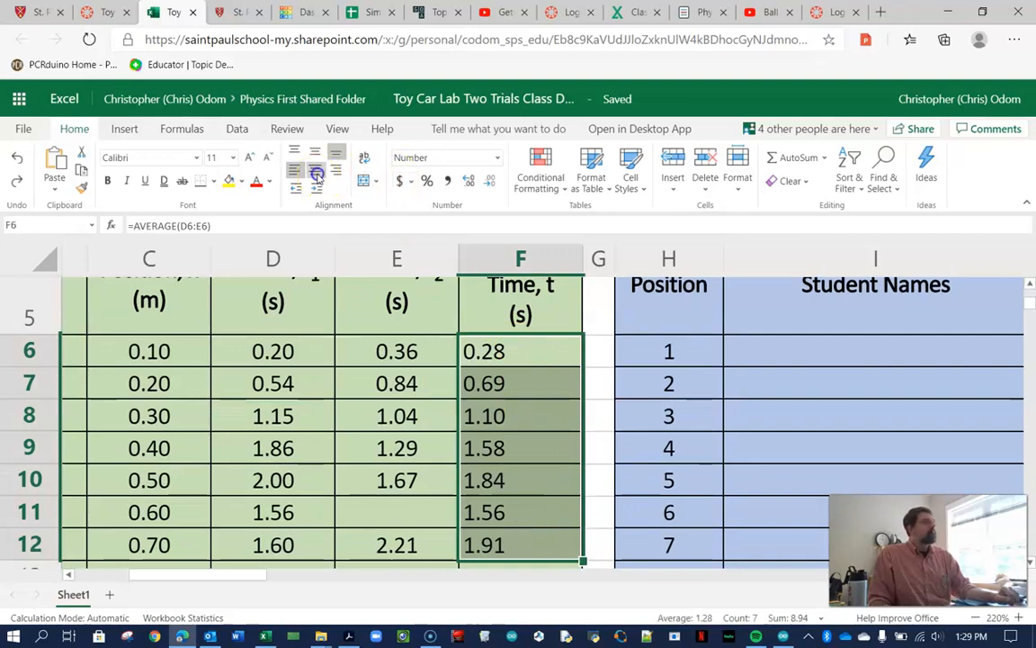
scroll(555, 435, "up", 1)
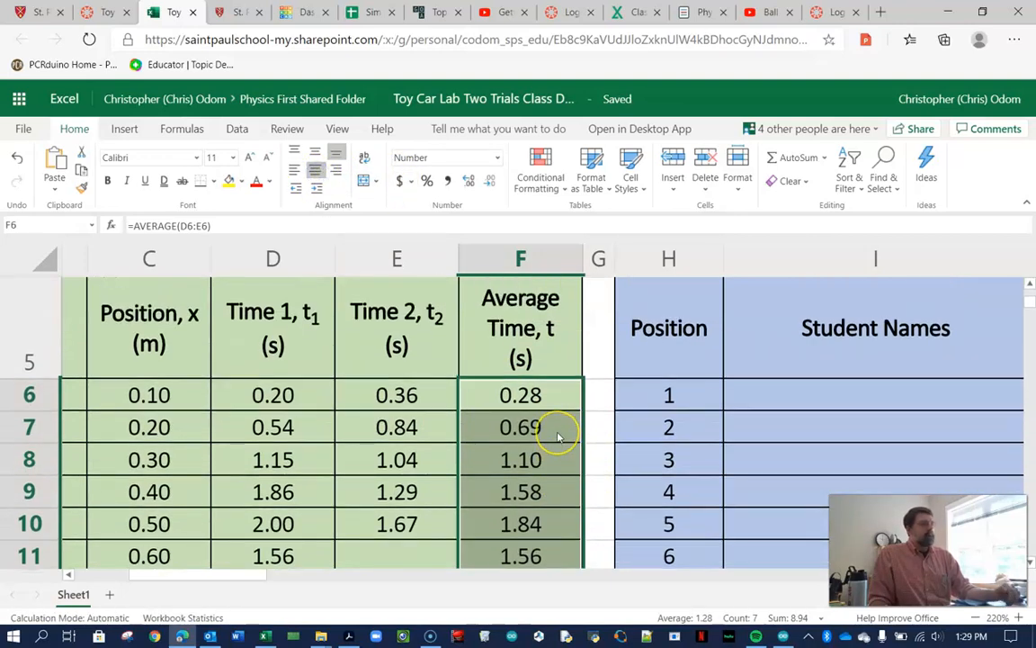
Step: Clear the average formulas from F6:F12 in the short track table
scroll(557, 438, "down", 5)
scroll(558, 438, "down", 3)
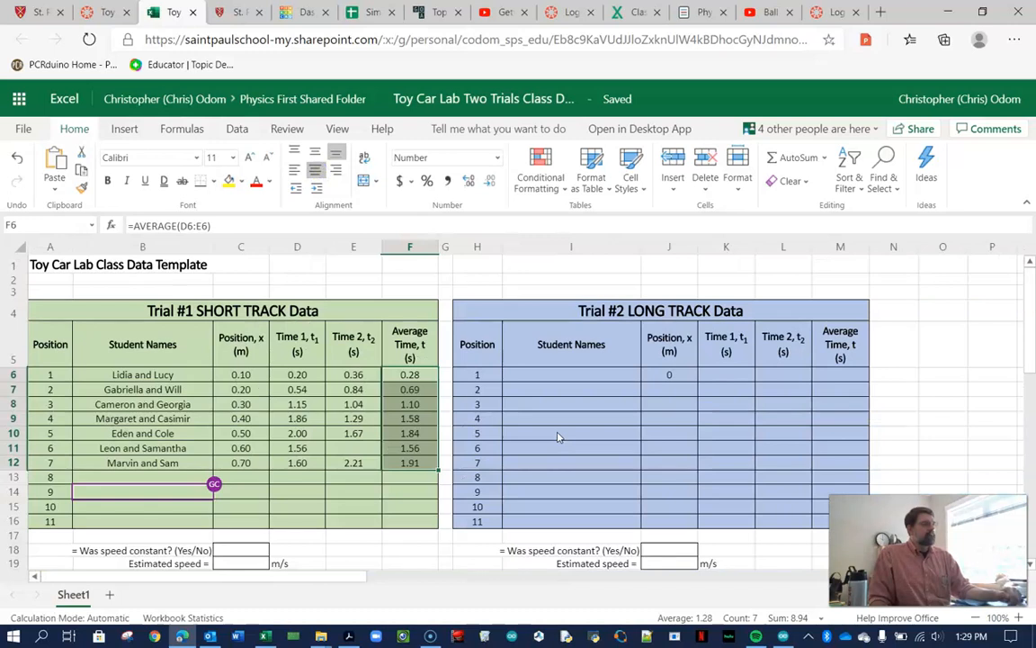
left_click(417, 511)
left_click_drag(412, 372, 423, 454)
key("Delete")
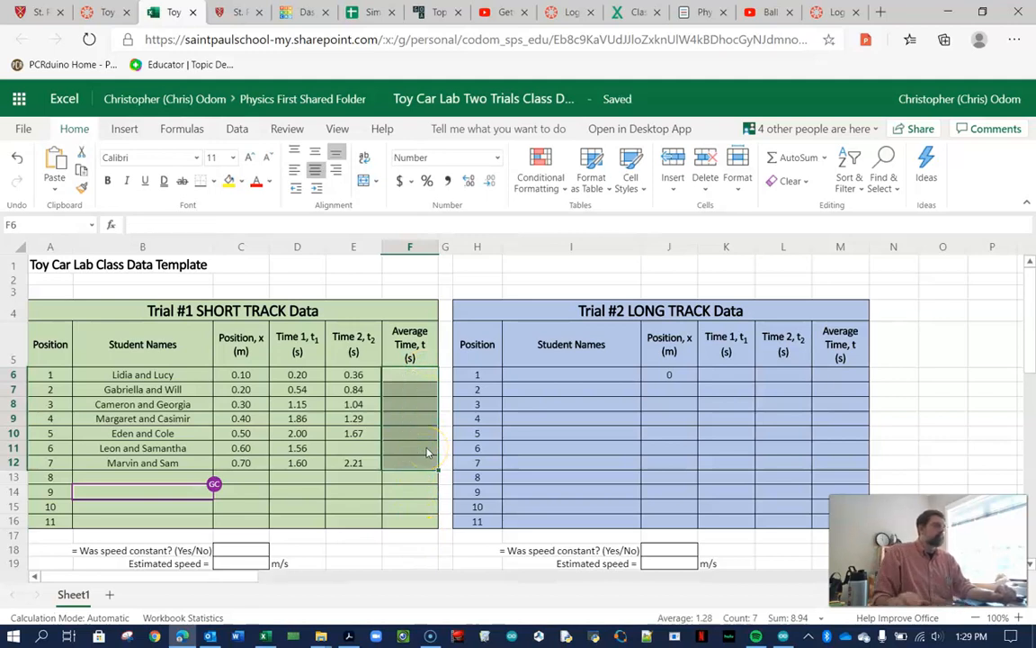
left_click(427, 487)
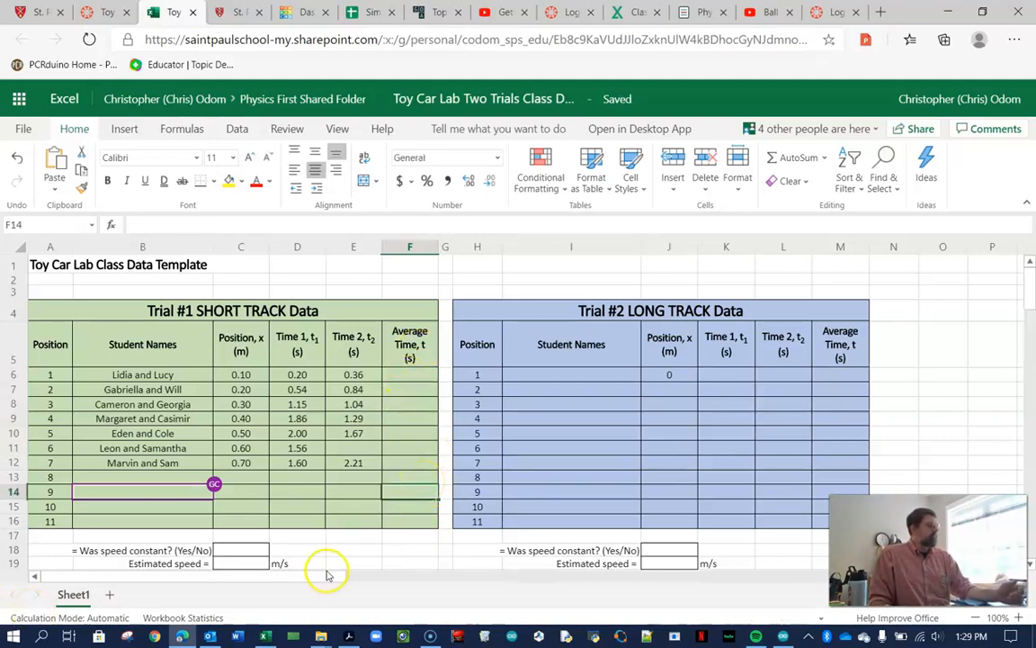
left_click(385, 549)
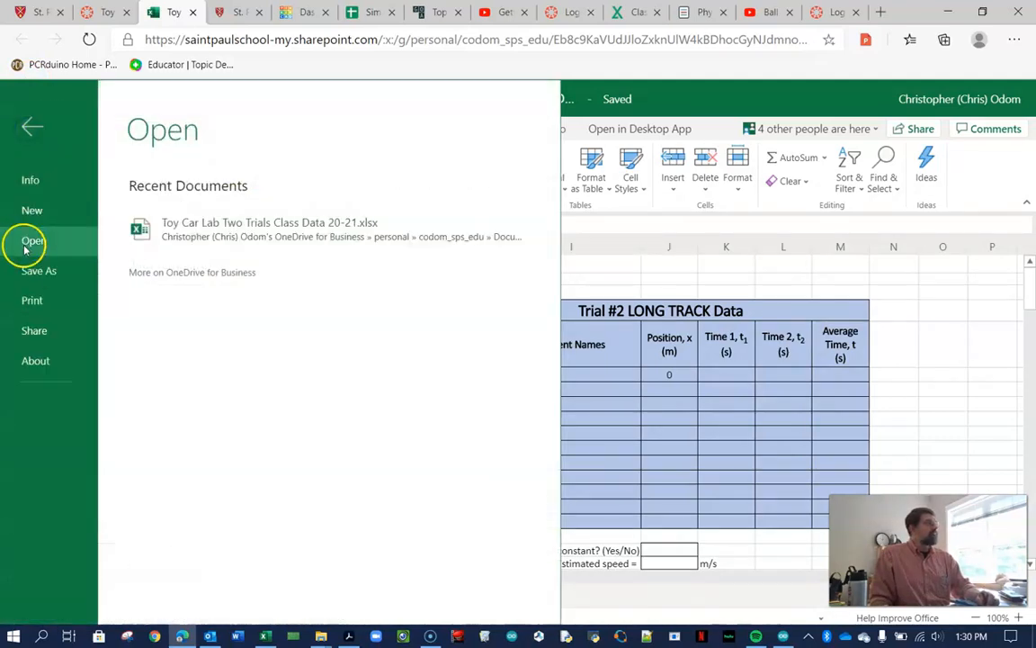
Step: Save a copy of the workbook as Toy Car Lab Two Trials Class Data 20-211 in the Physics First Shared Folder
left_click(32, 271)
left_click(234, 202)
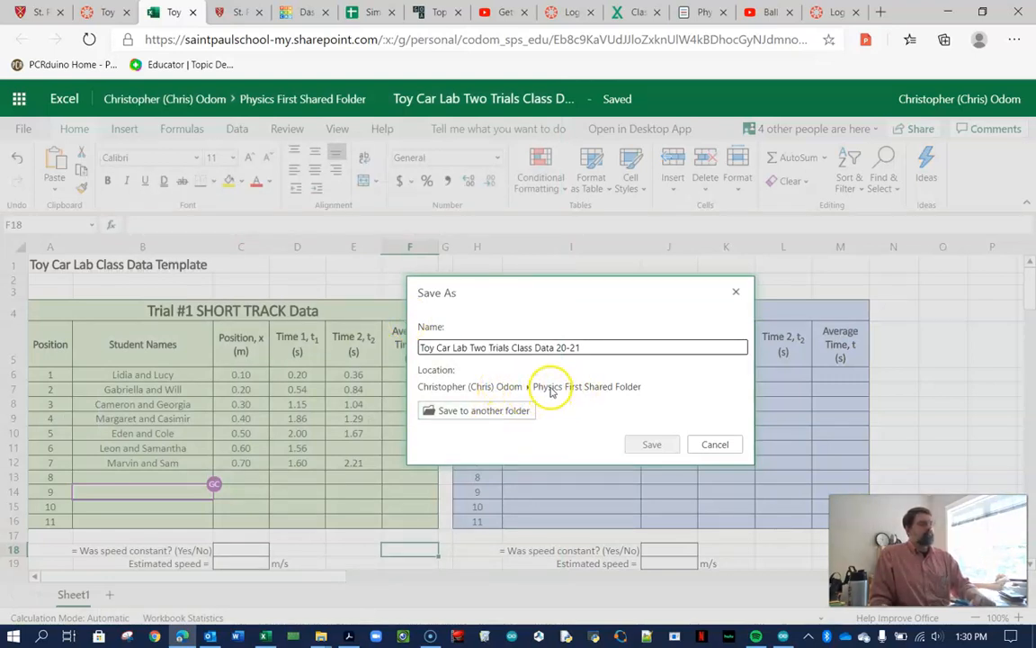
left_click(441, 410)
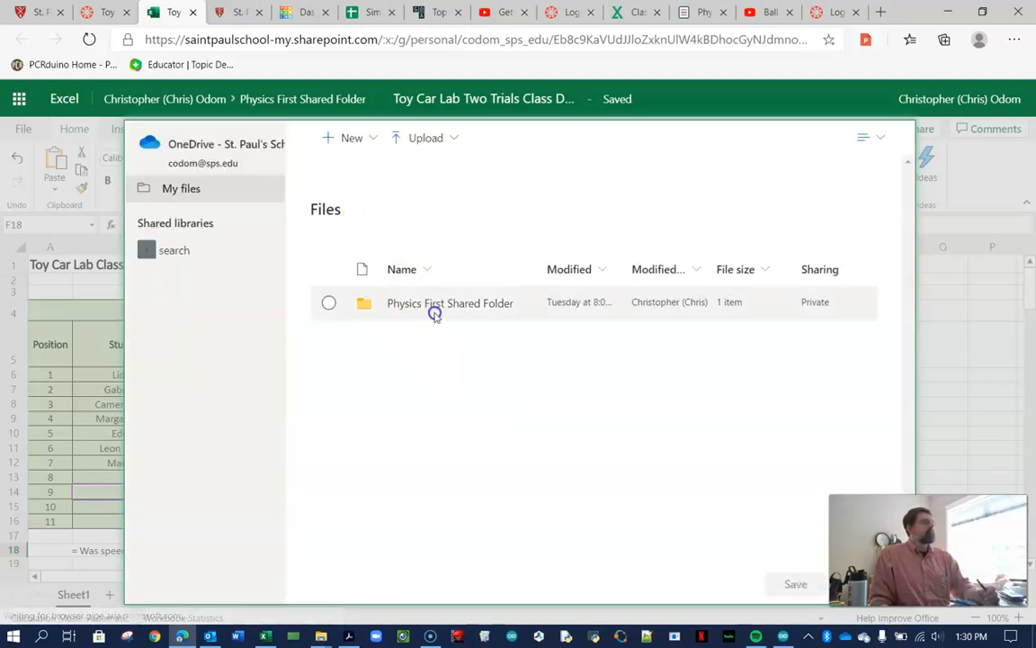
left_click(438, 304)
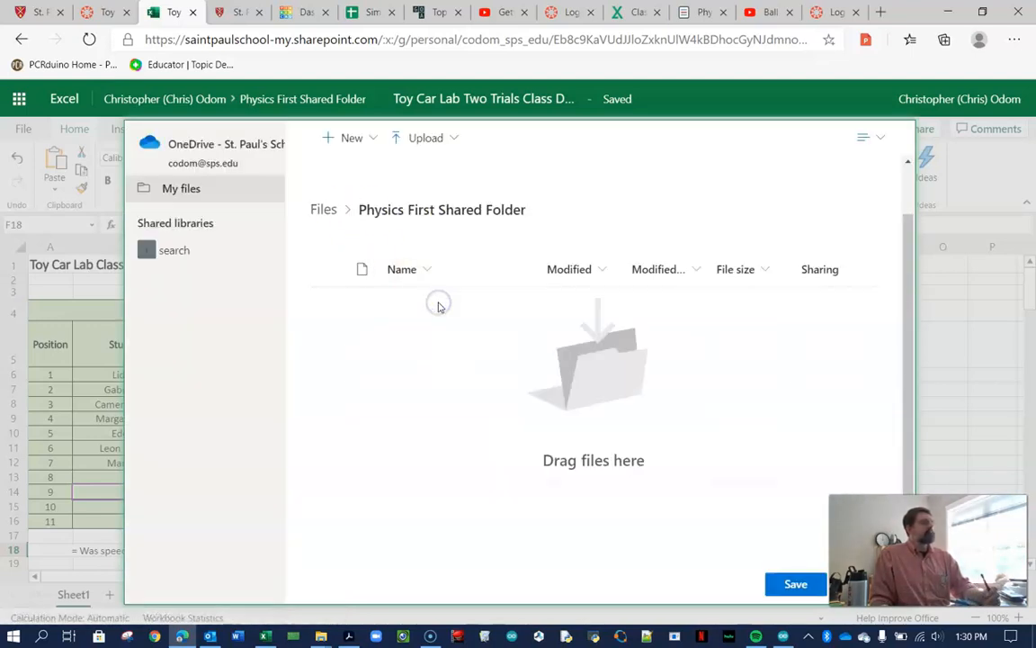
left_click(796, 586)
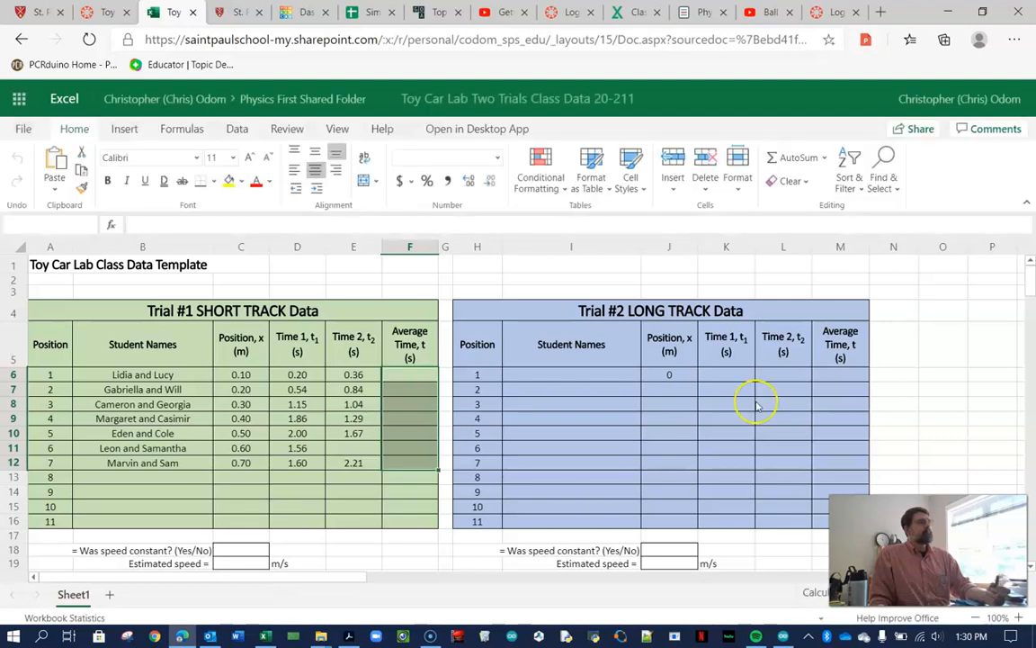
Step: Switch to File Explorer's Physics First Shared Folder and open Toy Car Lab Two Trials Class Data 20-211.xlsx in desktop Excel
left_click(947, 12)
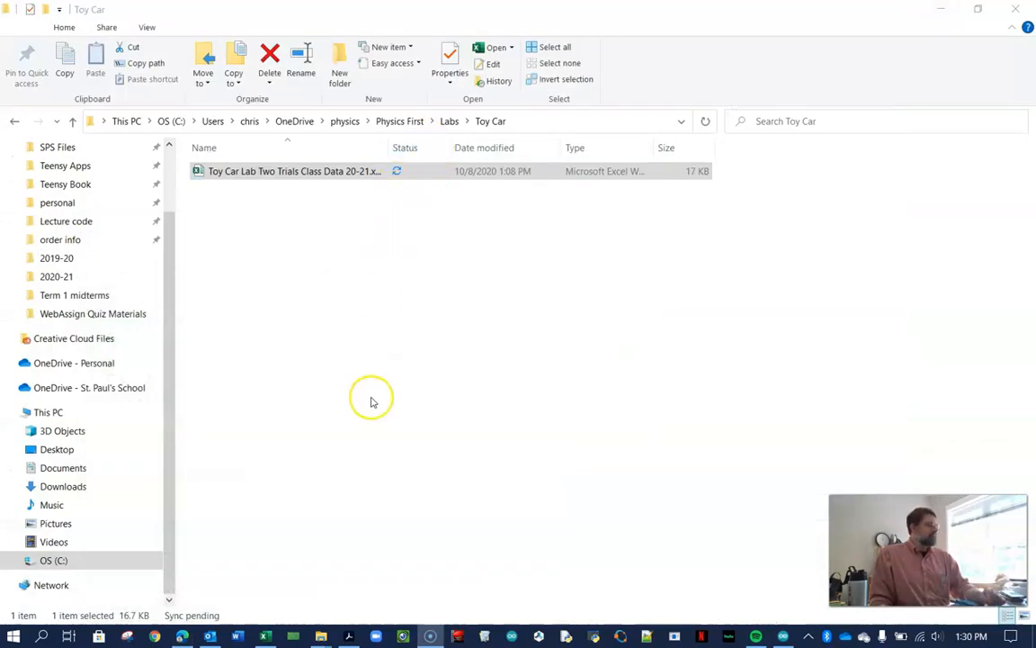
mouse_move(321, 635)
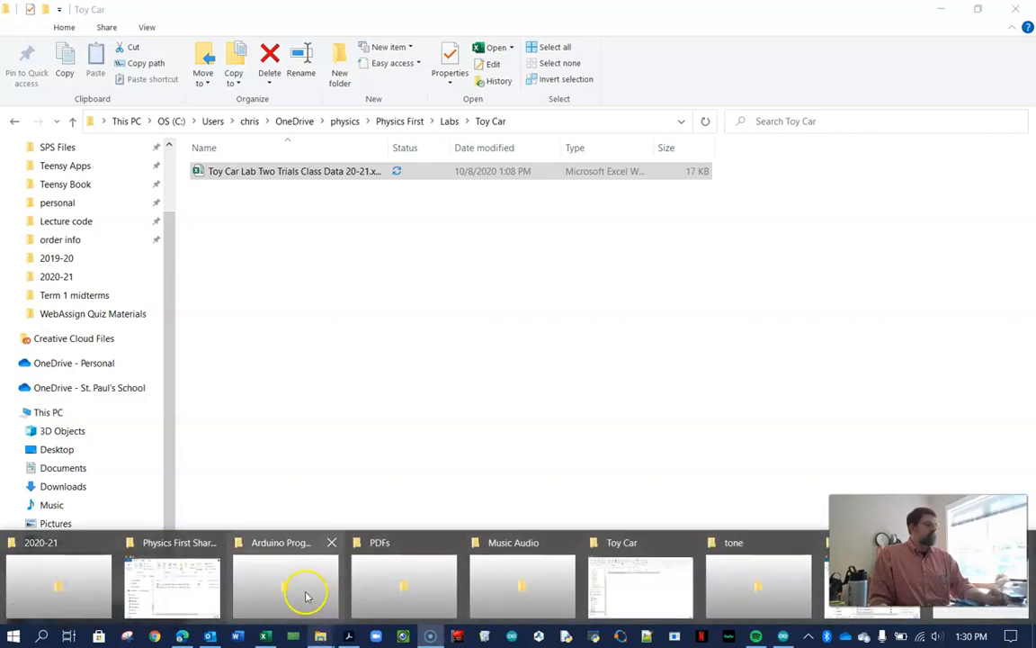
left_click(189, 594)
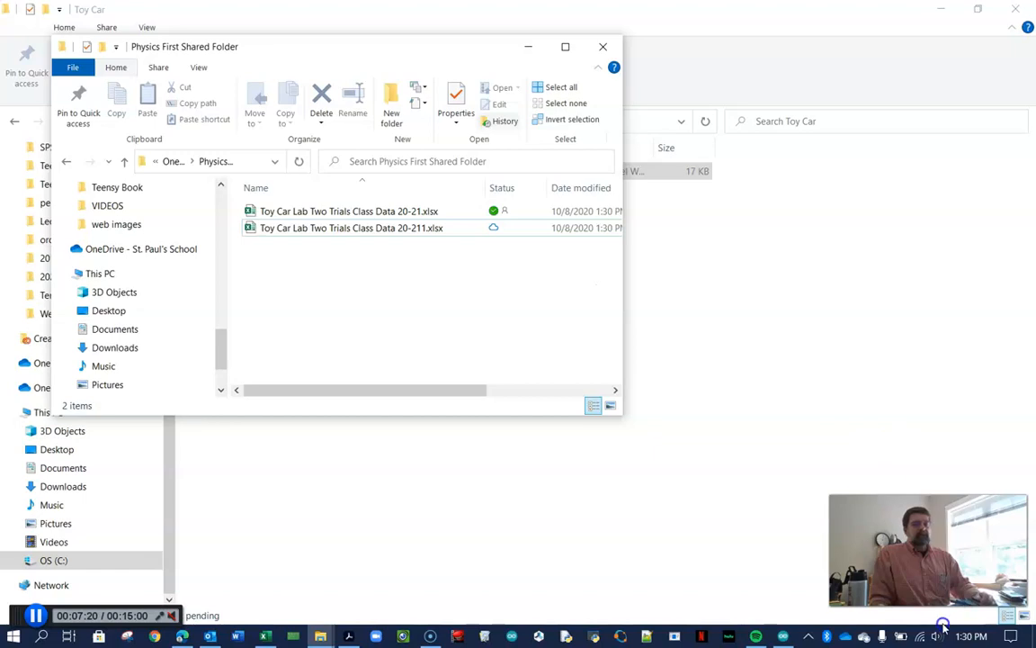
left_click_drag(626, 299, 751, 300)
left_click(363, 230)
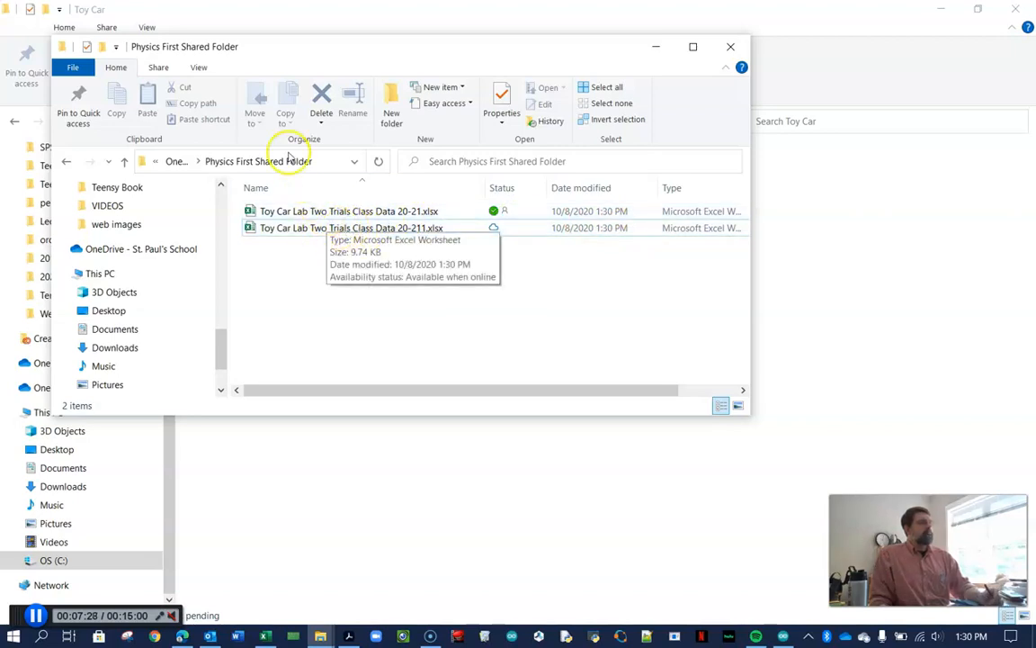
double_click(328, 230)
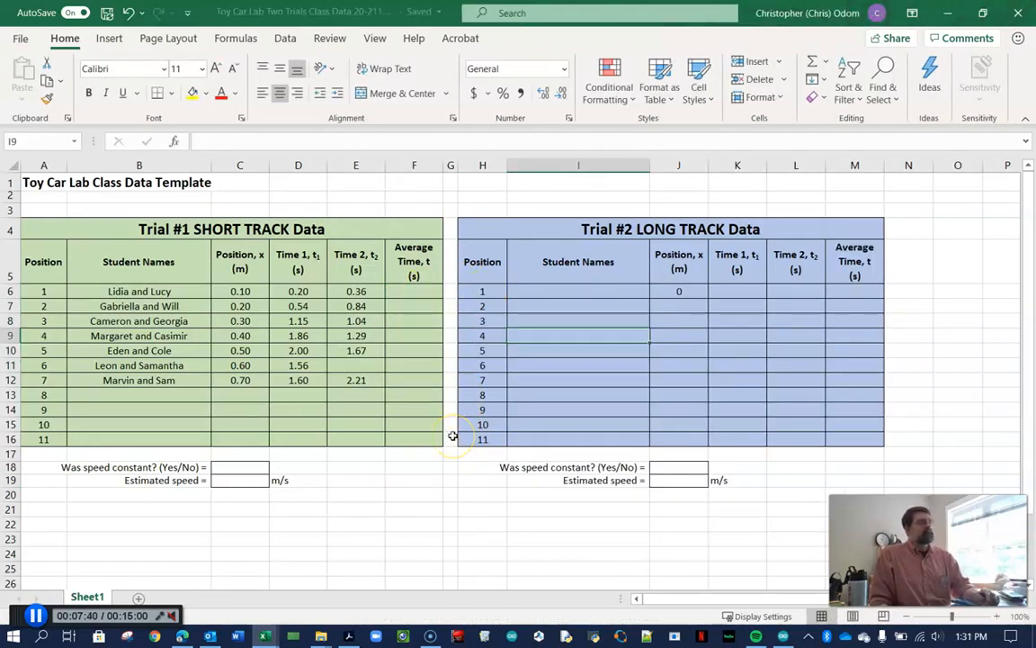
Step: Enter a formula in F6 that averages the position 1 times in D6:E6
left_click(443, 484)
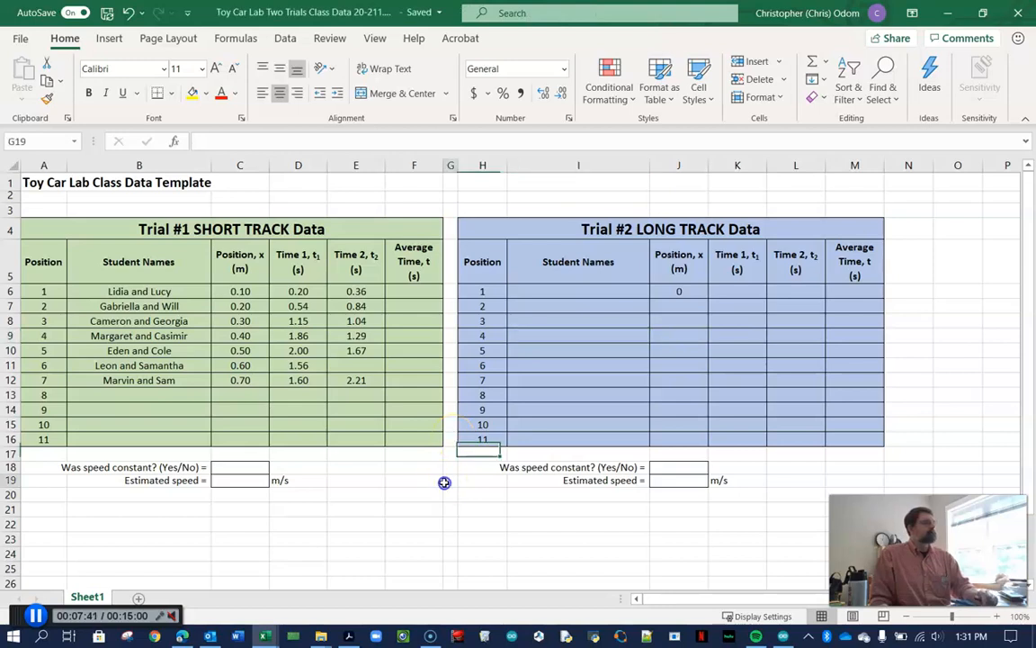
left_click(411, 290)
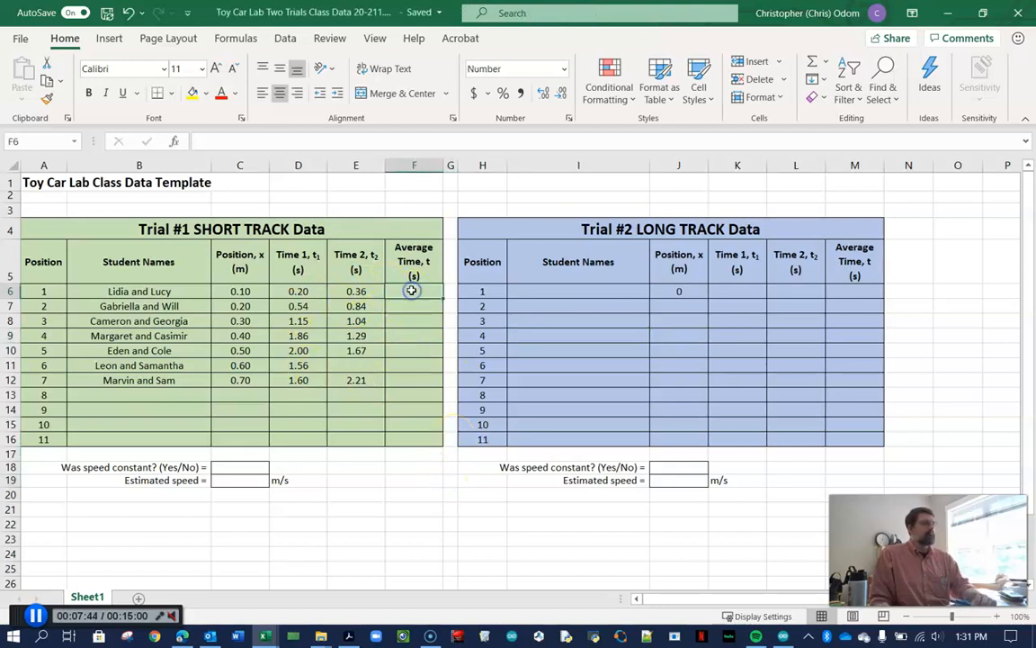
type("=ave")
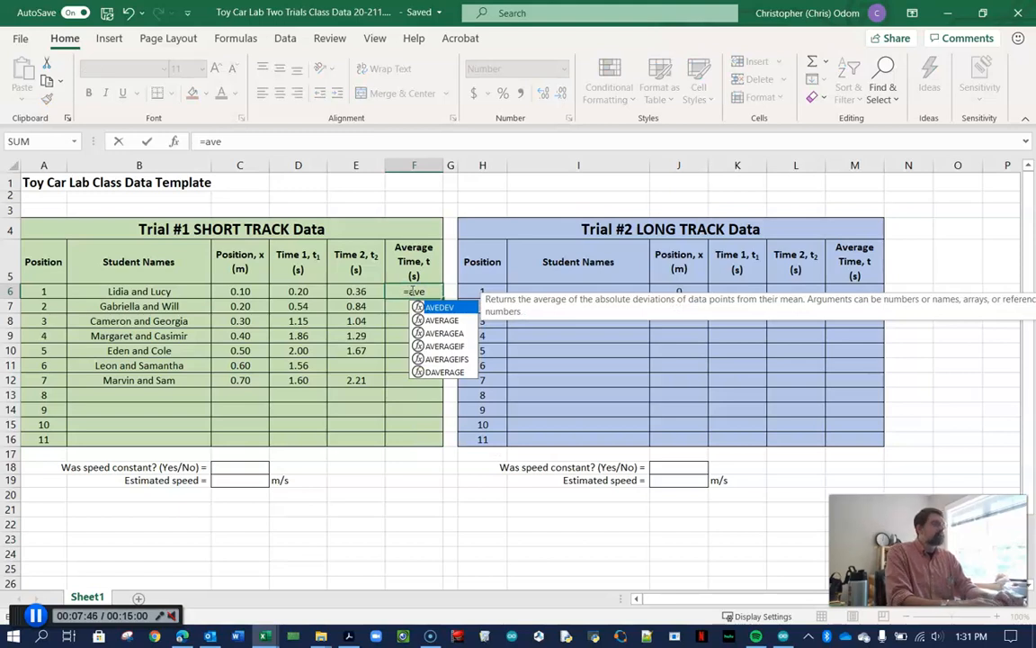
type("rage(")
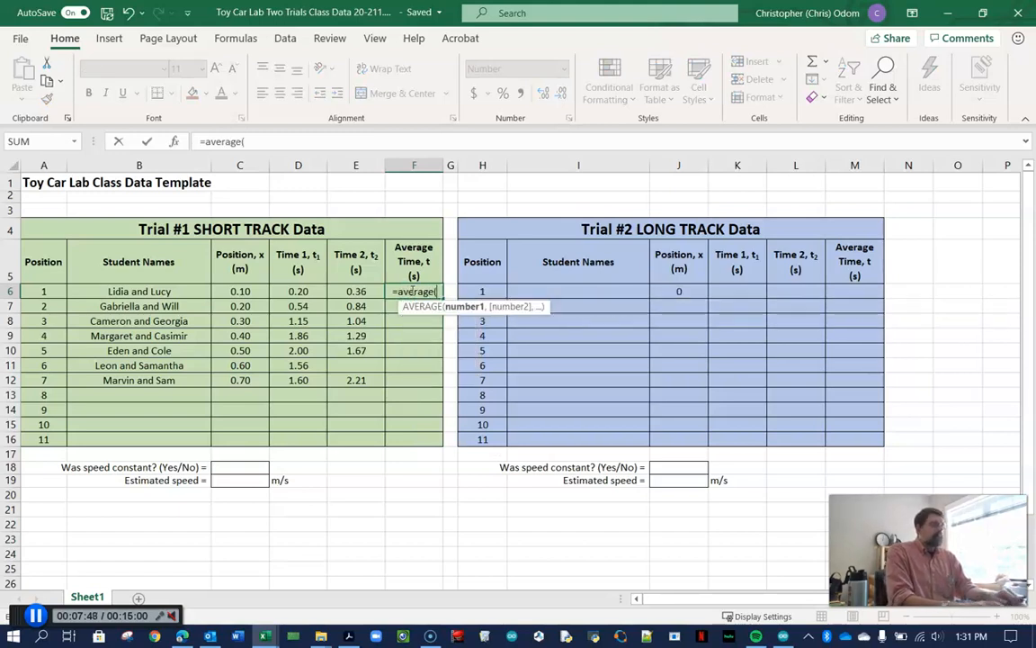
left_click_drag(282, 294, 331, 290)
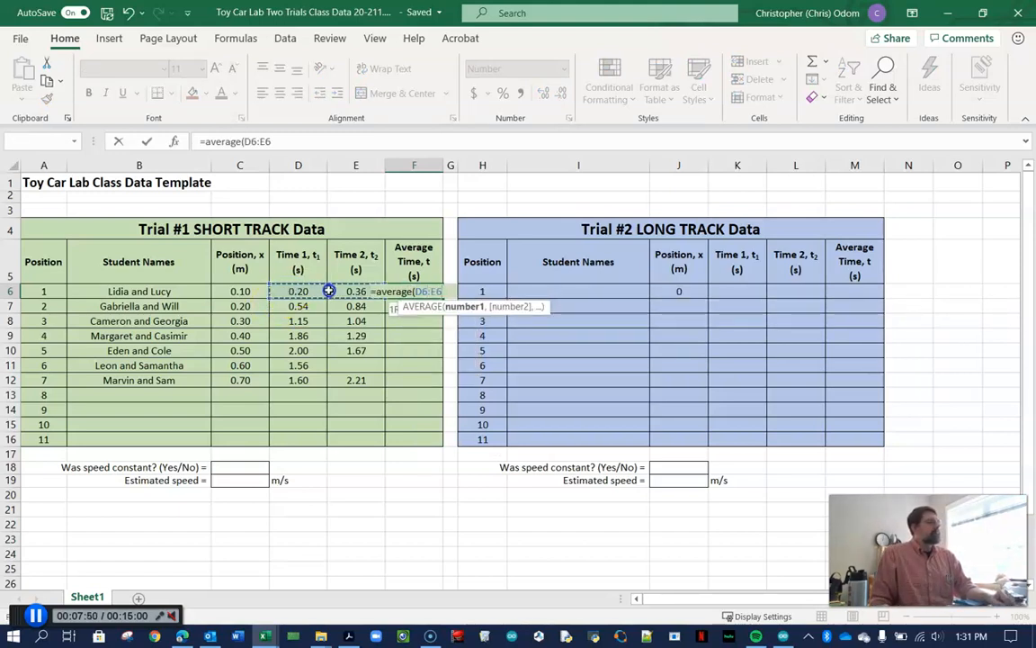
key("Return")
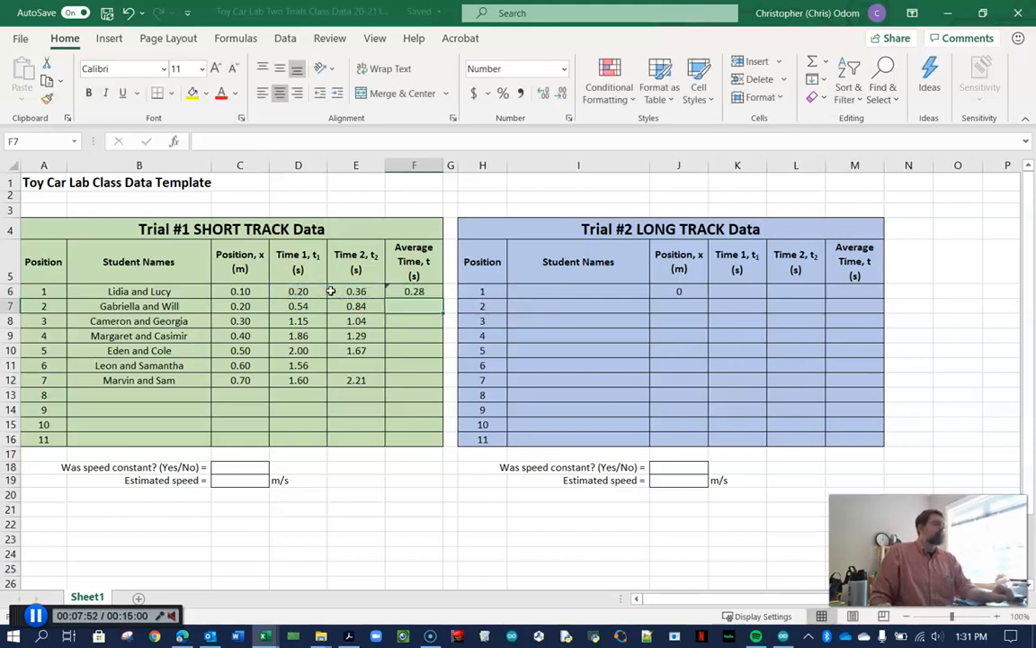
Step: Fill the average time formula from F6 down through F12 in the short track table
left_click(415, 290)
left_click_drag(442, 298, 433, 423)
left_click(396, 503)
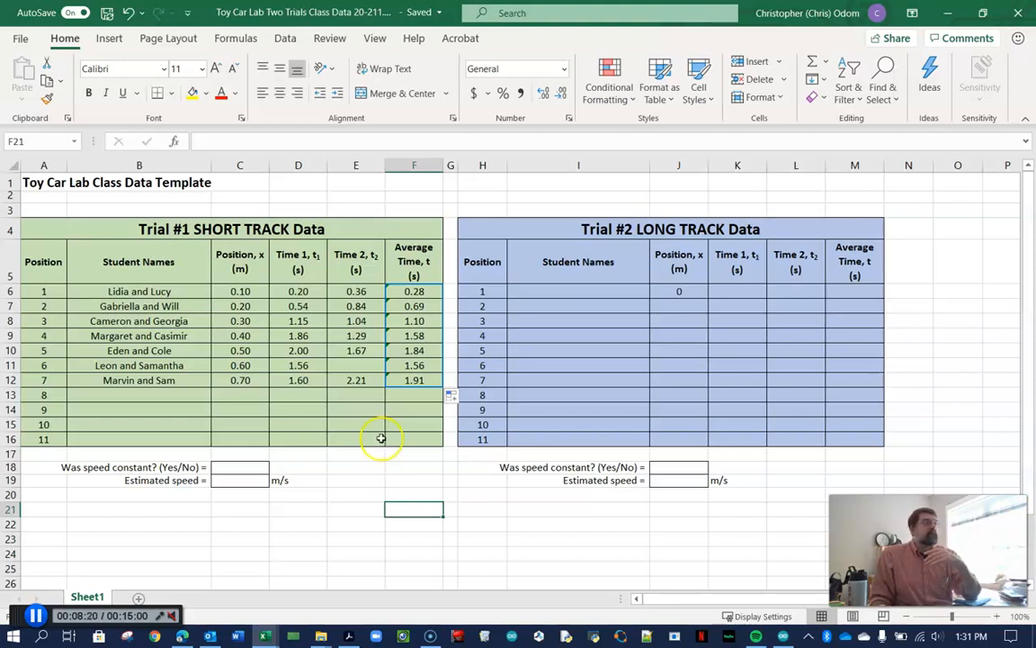
left_click(332, 508)
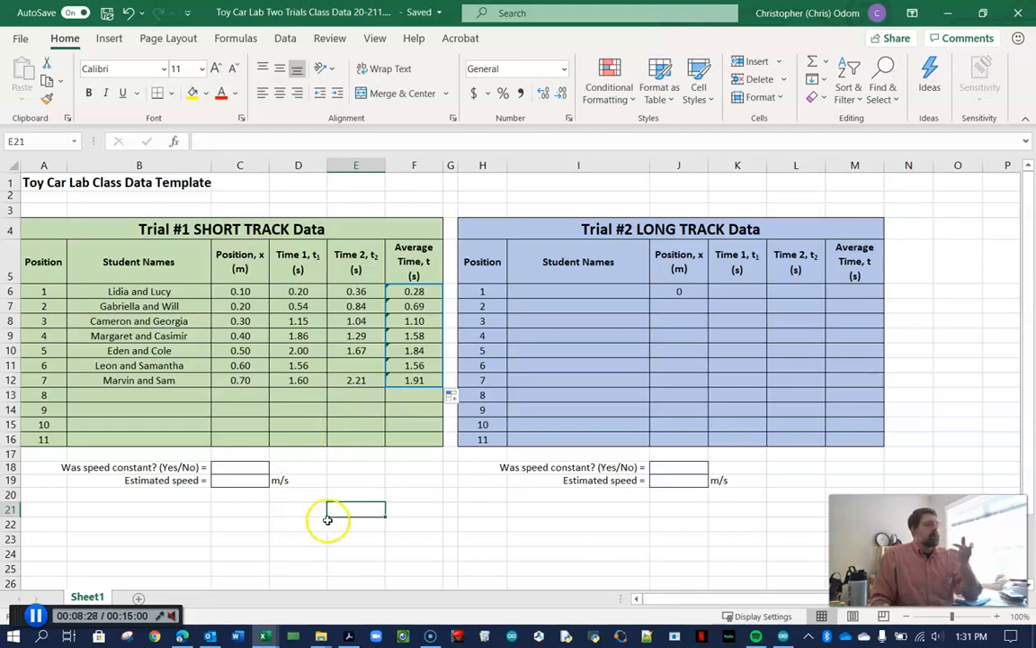
Step: Insert an empty markers-only scatter chart and move it off the short track table onto the long track table
left_click(107, 38)
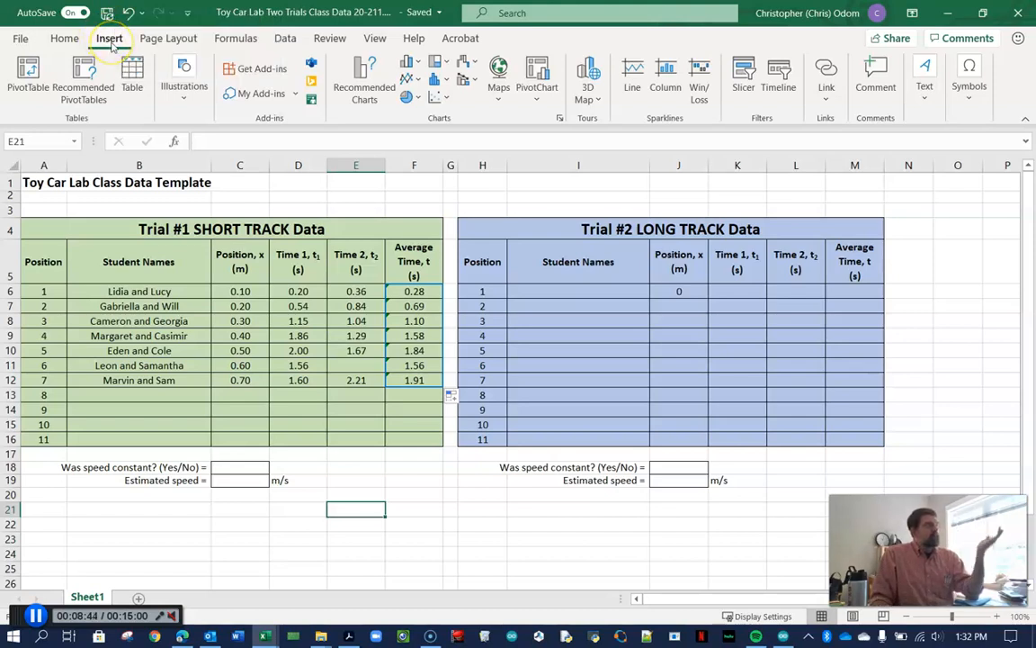
left_click(446, 99)
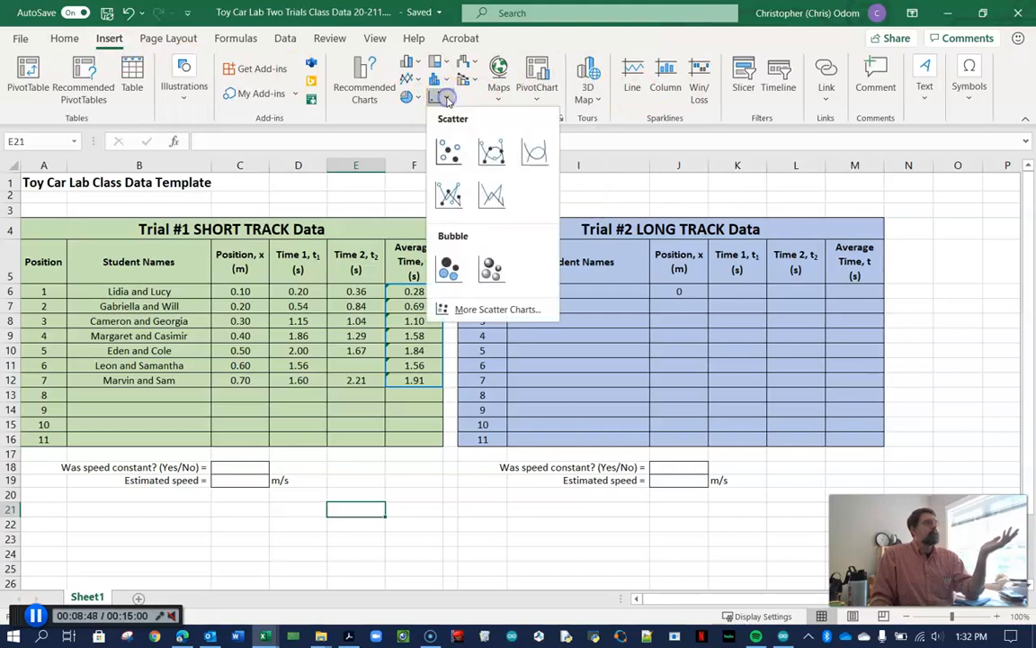
left_click(446, 150)
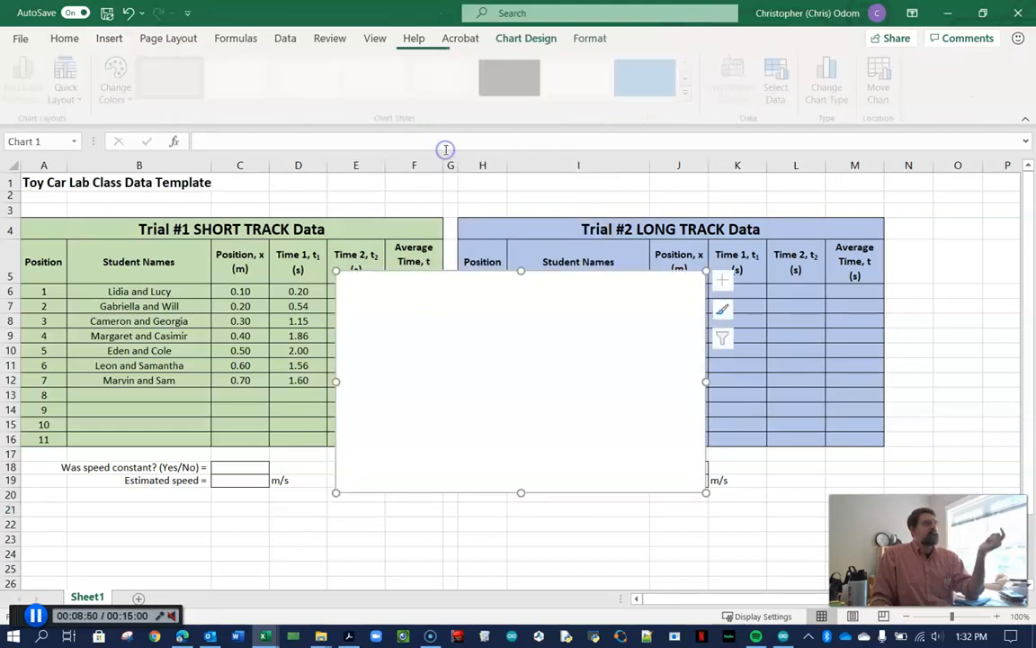
mouse_move(424, 294)
left_mouse_down()
mouse_move(567, 376)
mouse_move(583, 362)
left_mouse_up()
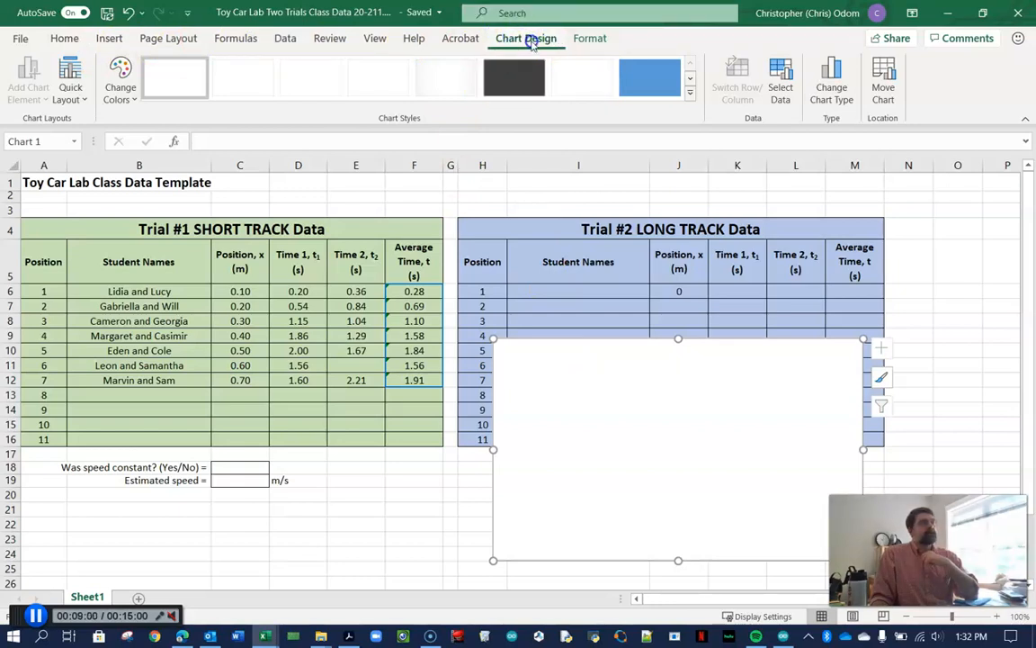
Step: Add a data series to the scatter chart with the average times F6:F12 as its X values
left_click(781, 94)
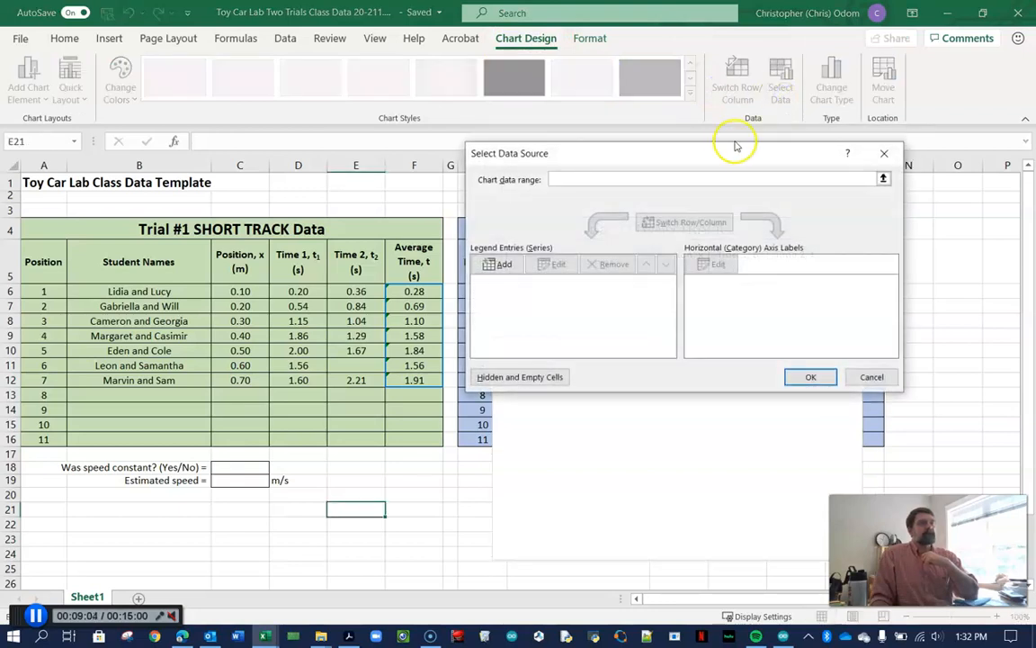
left_click_drag(725, 154, 803, 114)
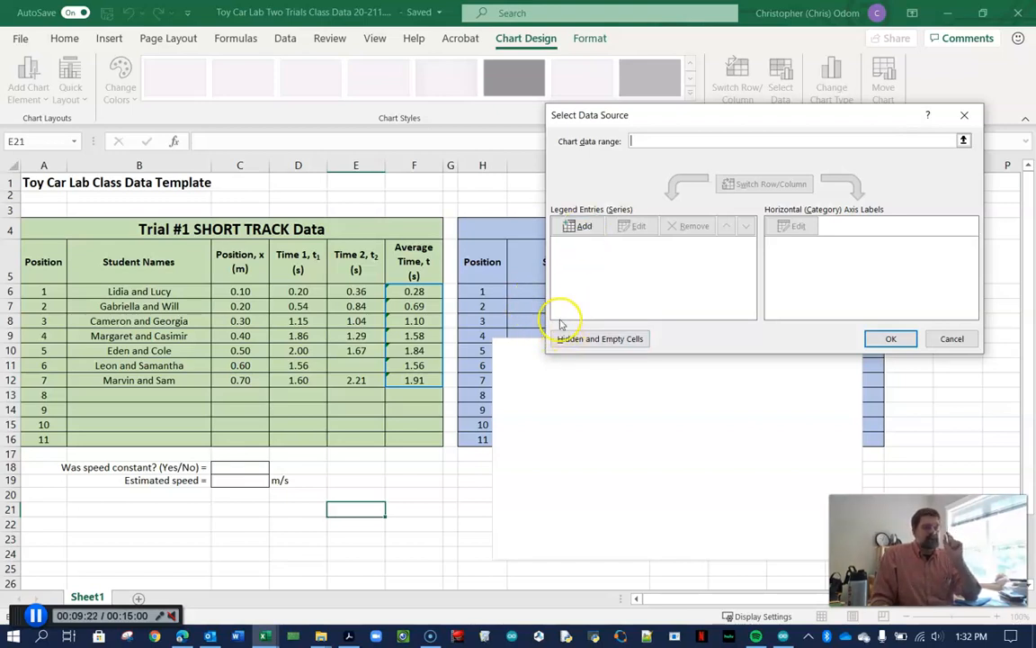
left_click(576, 228)
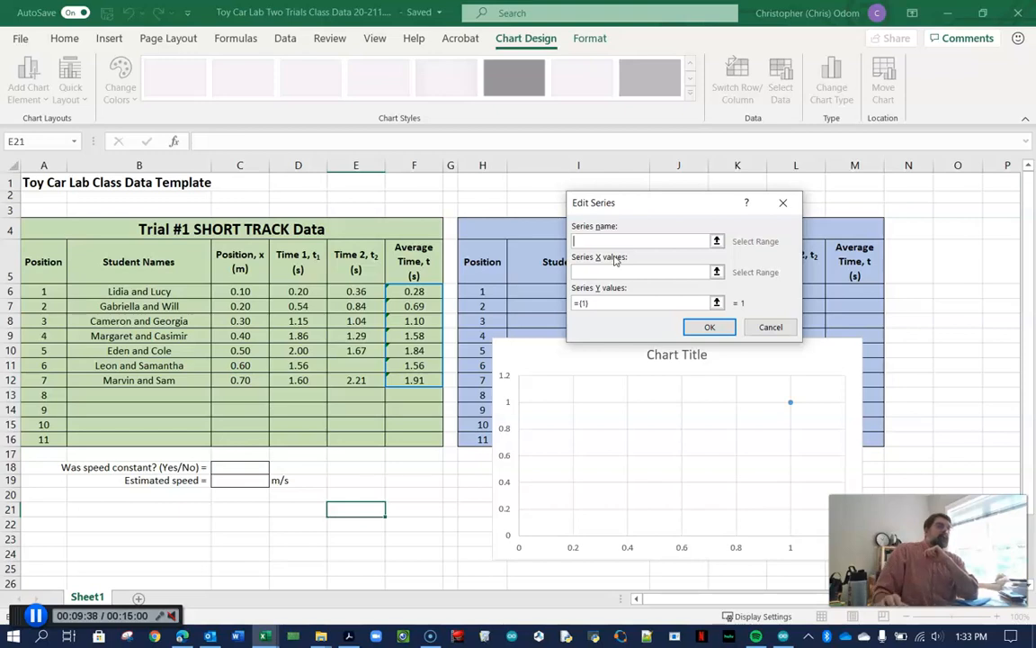
left_click(717, 272)
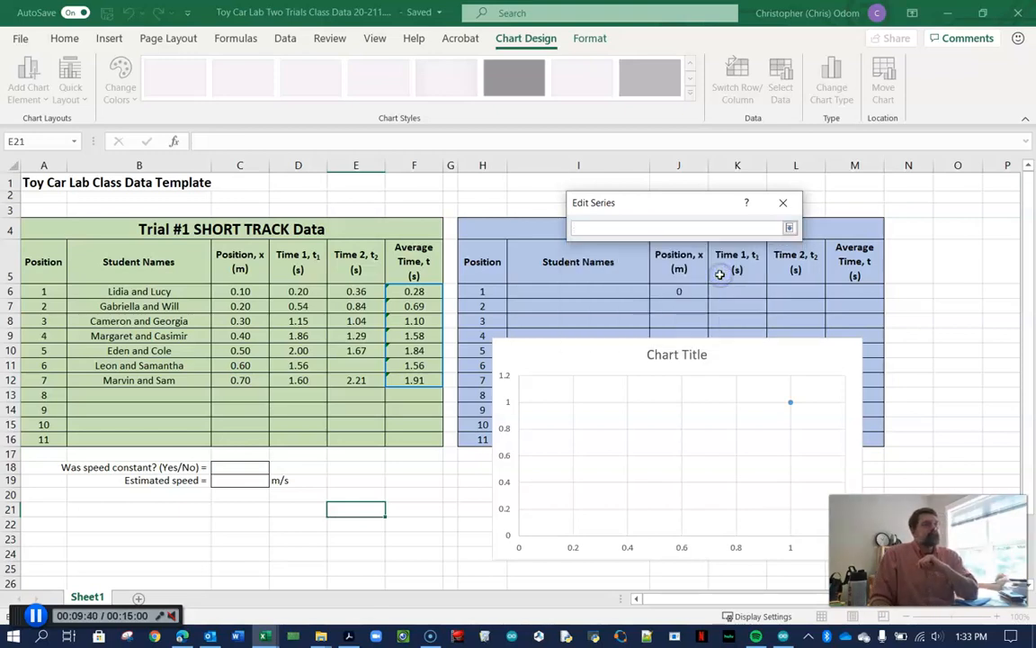
left_click_drag(417, 292, 429, 378)
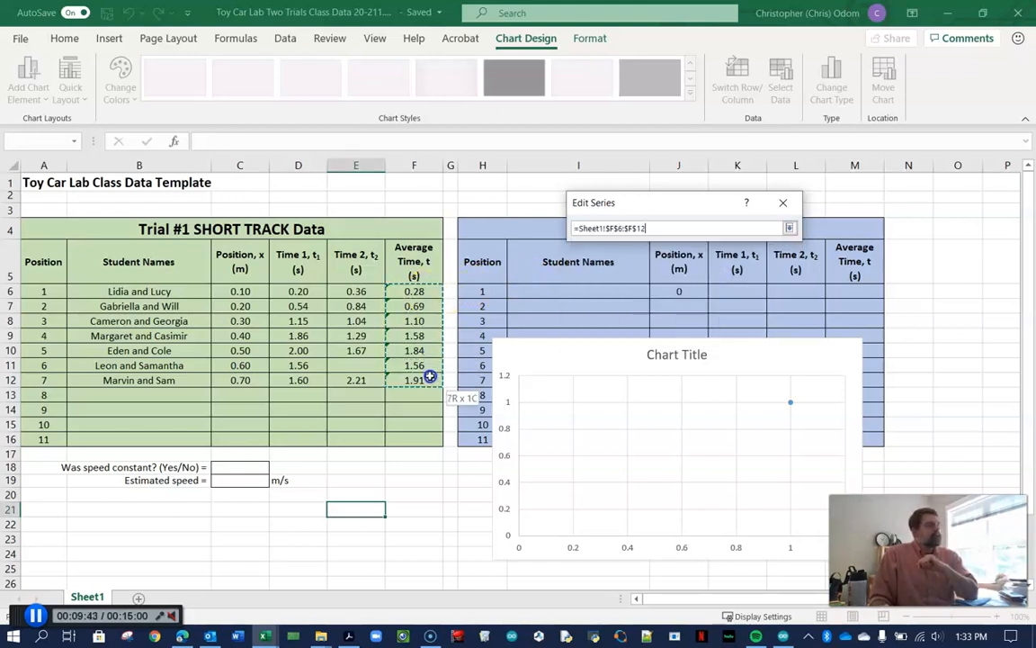
left_click(788, 228)
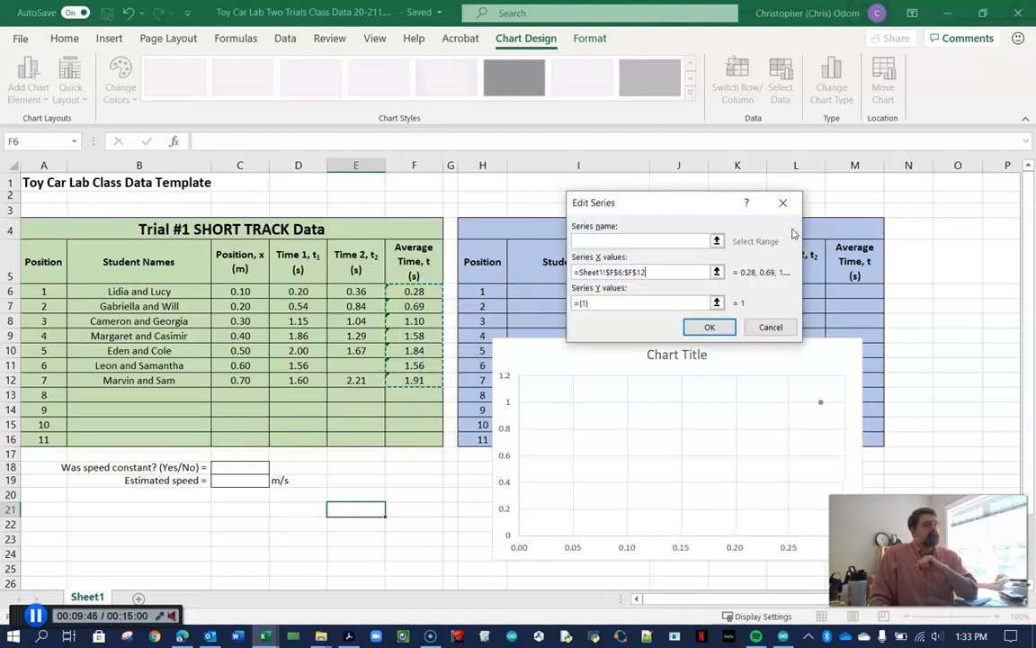
Step: Set the series Y values to the short track positions in C6:C12 and accept the chart's data source
left_click(717, 303)
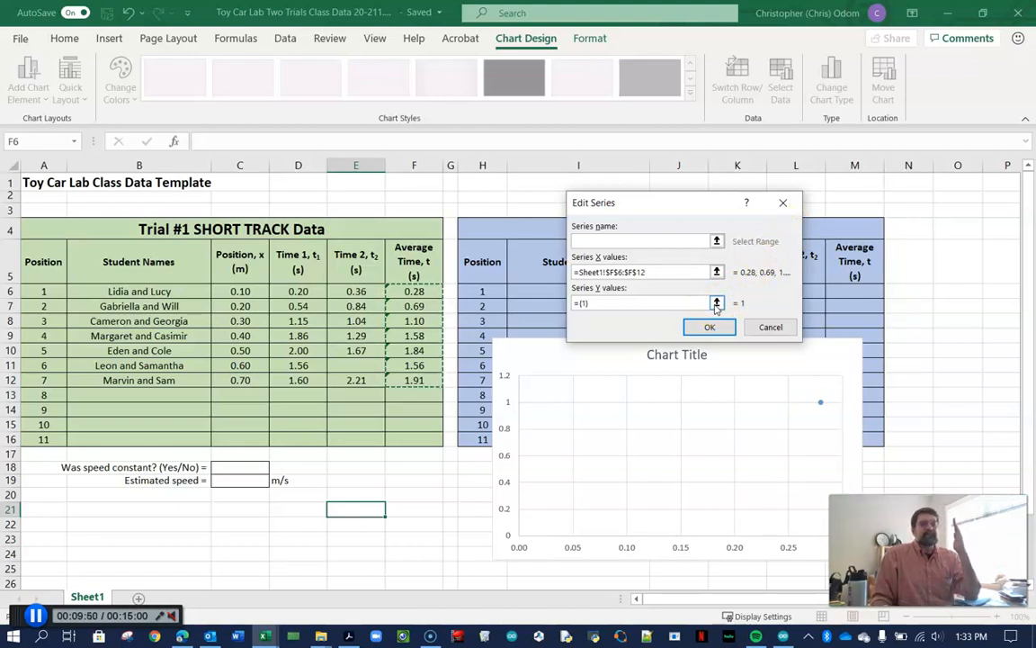
left_click(717, 304)
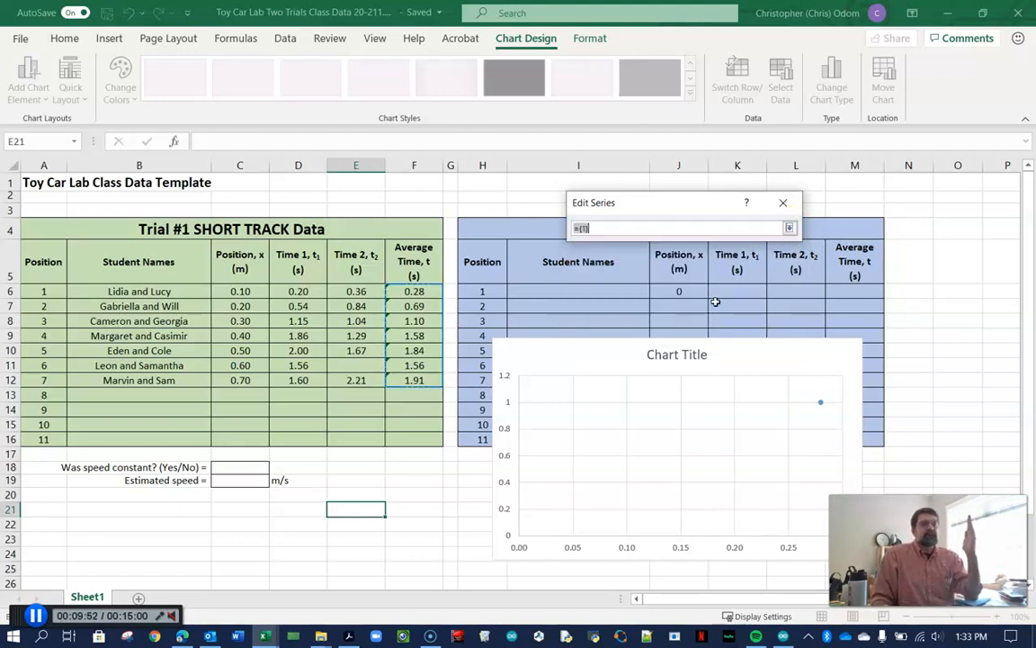
left_click(251, 291)
left_click_drag(251, 290, 250, 385)
left_click(790, 228)
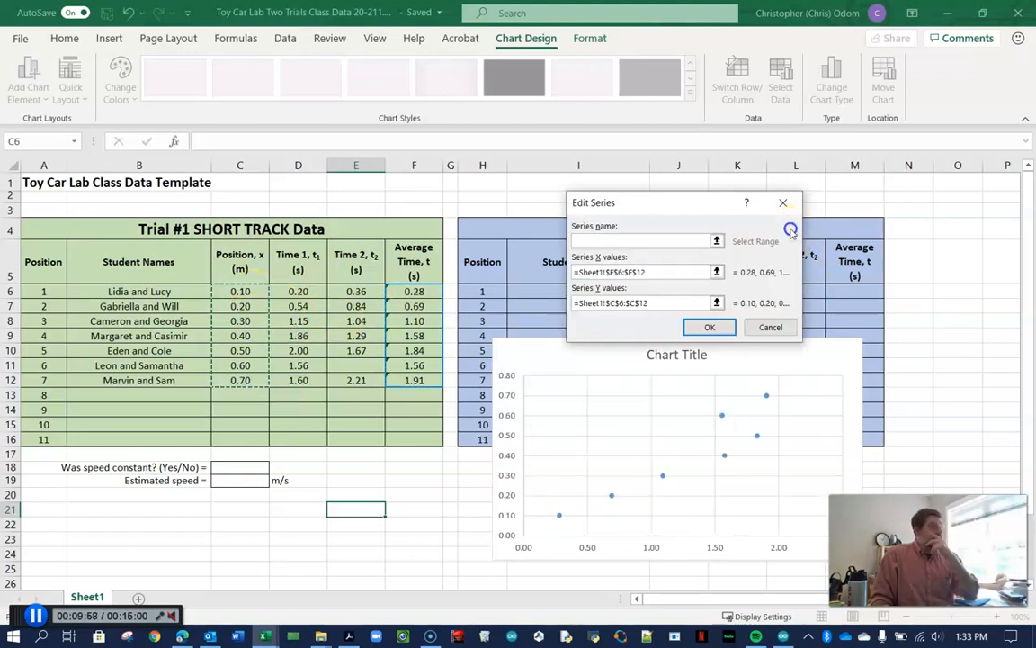
left_click(717, 327)
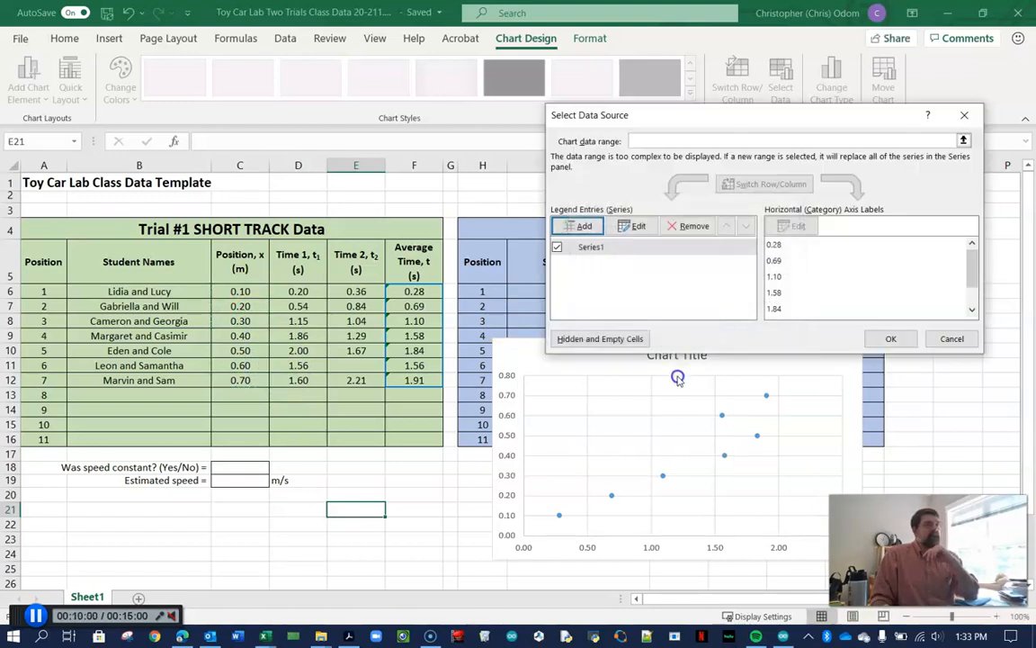
left_click(882, 339)
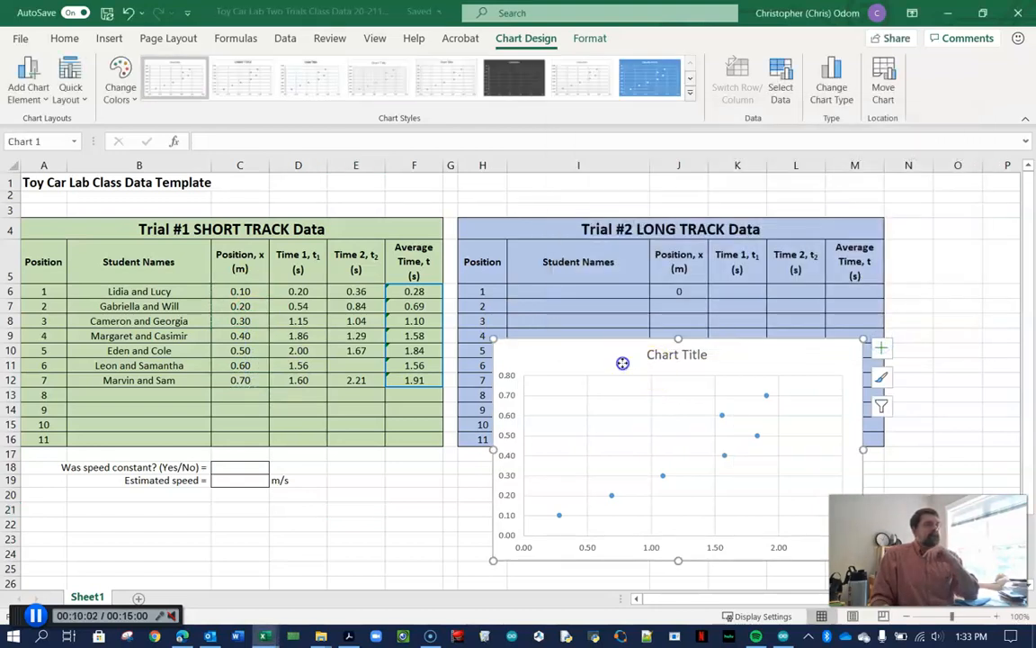
Step: Reposition the scatter chart over the long track table so the short track data stays uncovered
left_click_drag(622, 364, 592, 246)
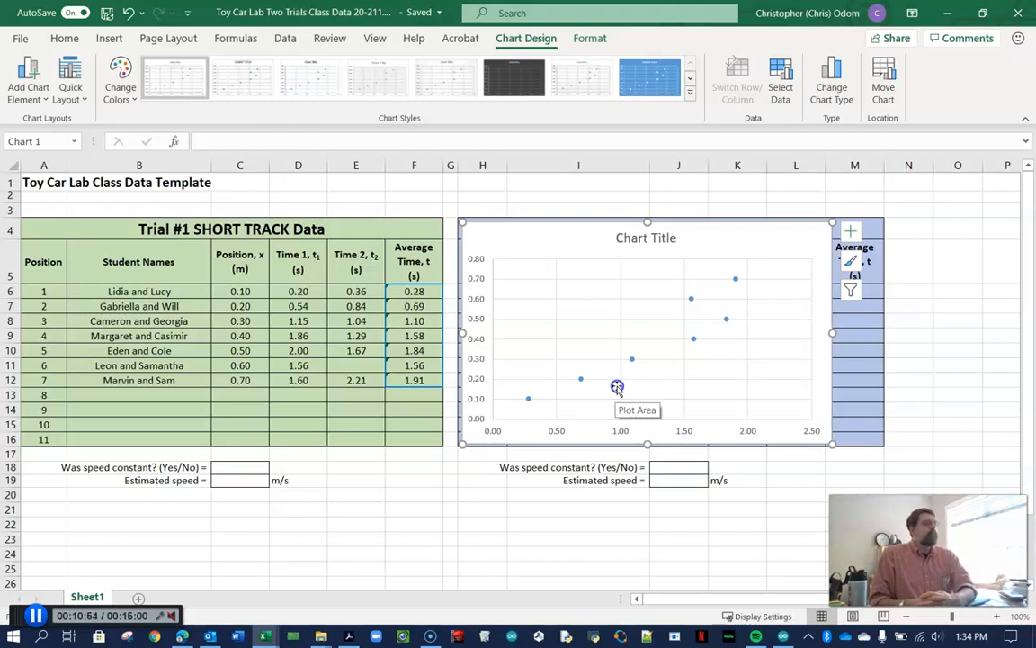
left_click_drag(576, 248, 518, 335)
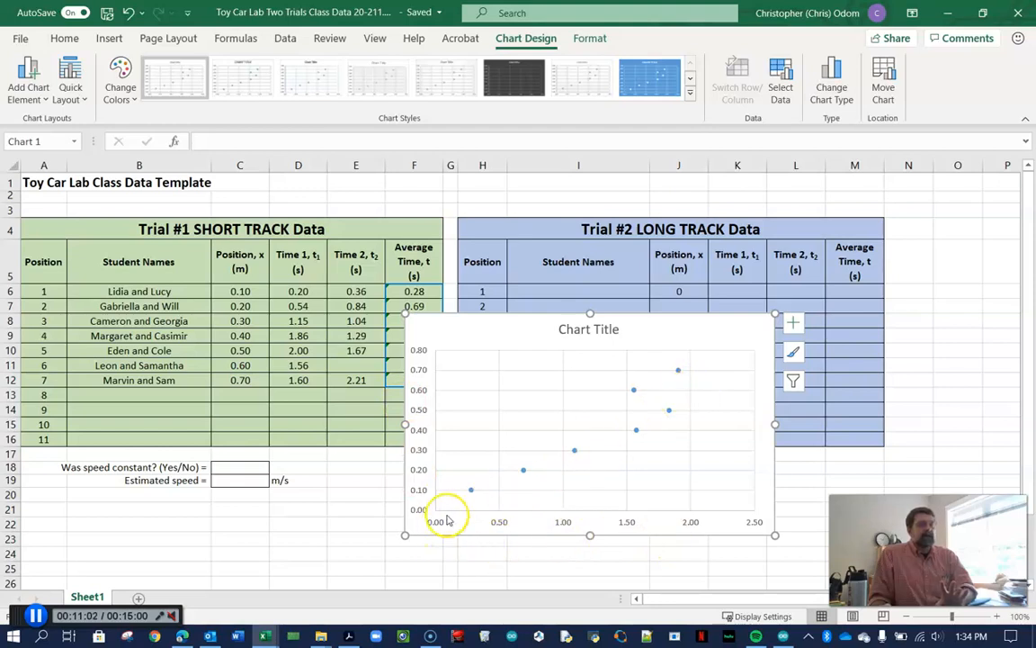
left_click_drag(657, 341, 732, 306)
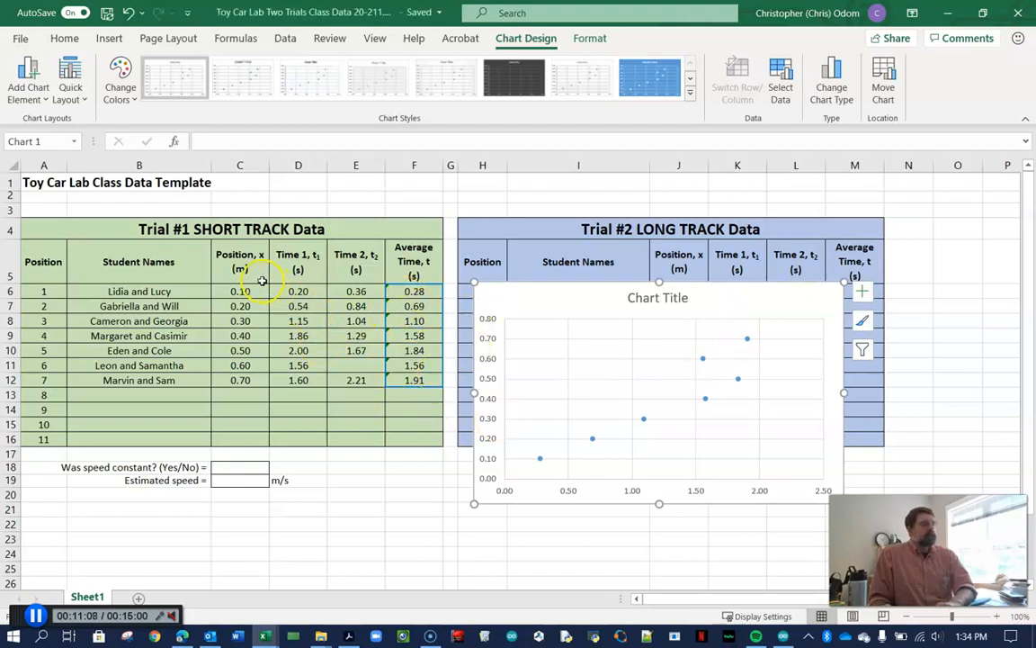
Step: Add axis titles to both axes of the scatter chart
left_click(695, 490)
left_click(862, 291)
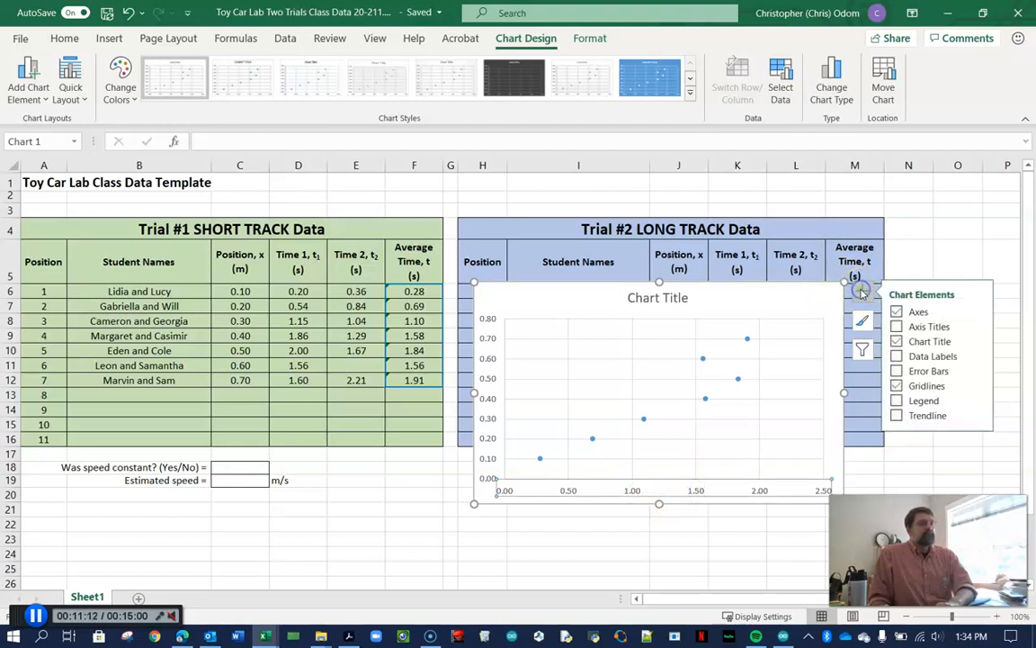
left_click(929, 327)
left_click(660, 484)
left_click_drag(654, 484, 685, 479)
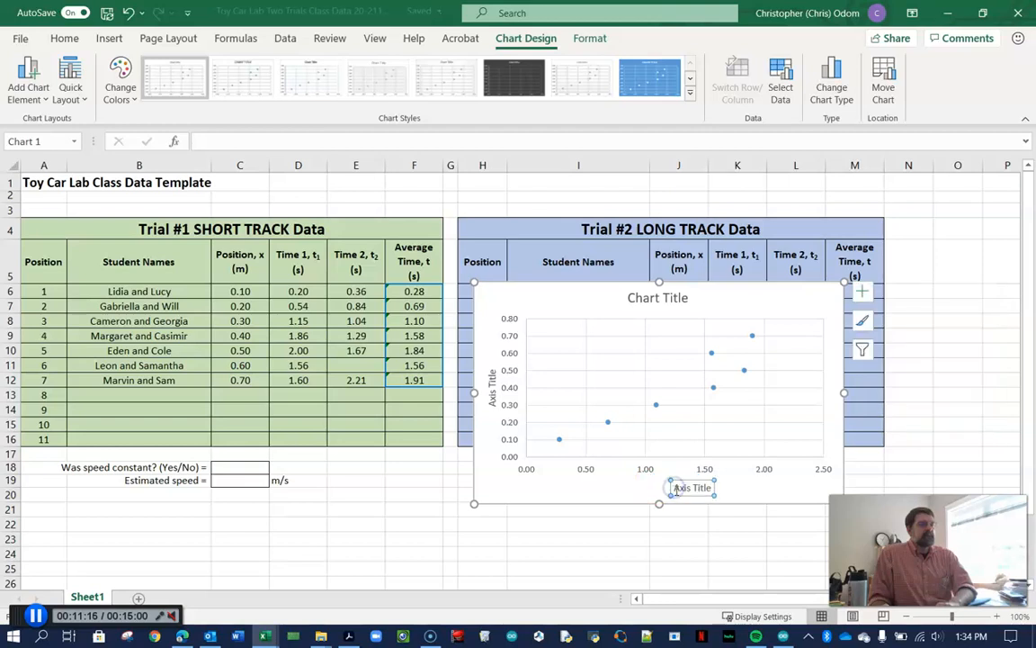
key("ctrl+z")
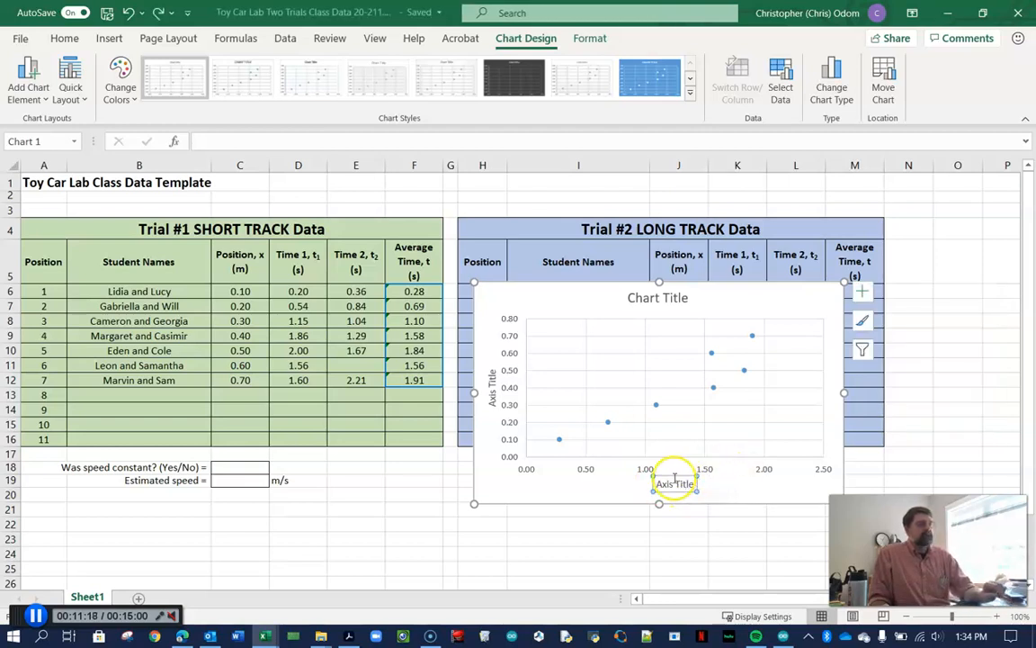
Step: Replace the horizontal axis title's placeholder with "Average Time, t" and put "(s)" on a second line
triple_click(671, 484)
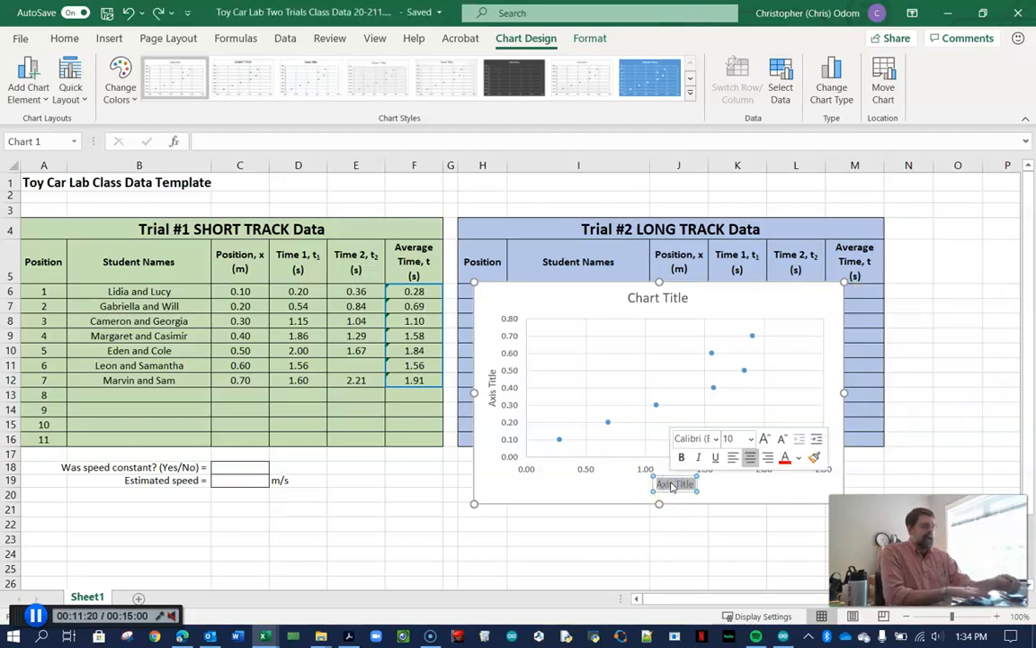
key("Delete")
type("Average Time")
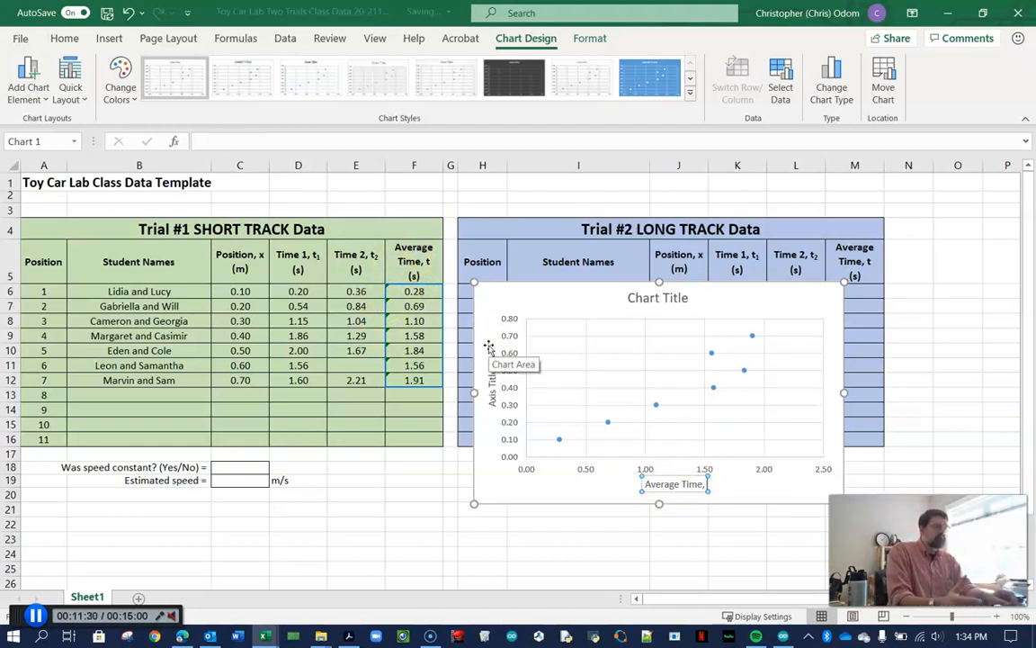
type(", t")
key("Return")
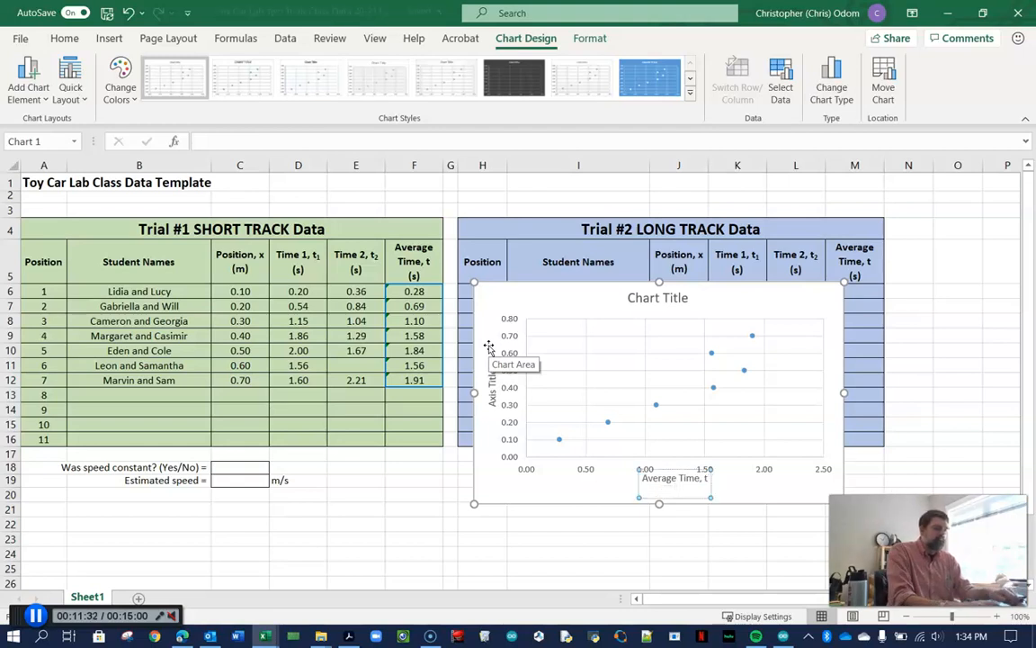
type("(s)")
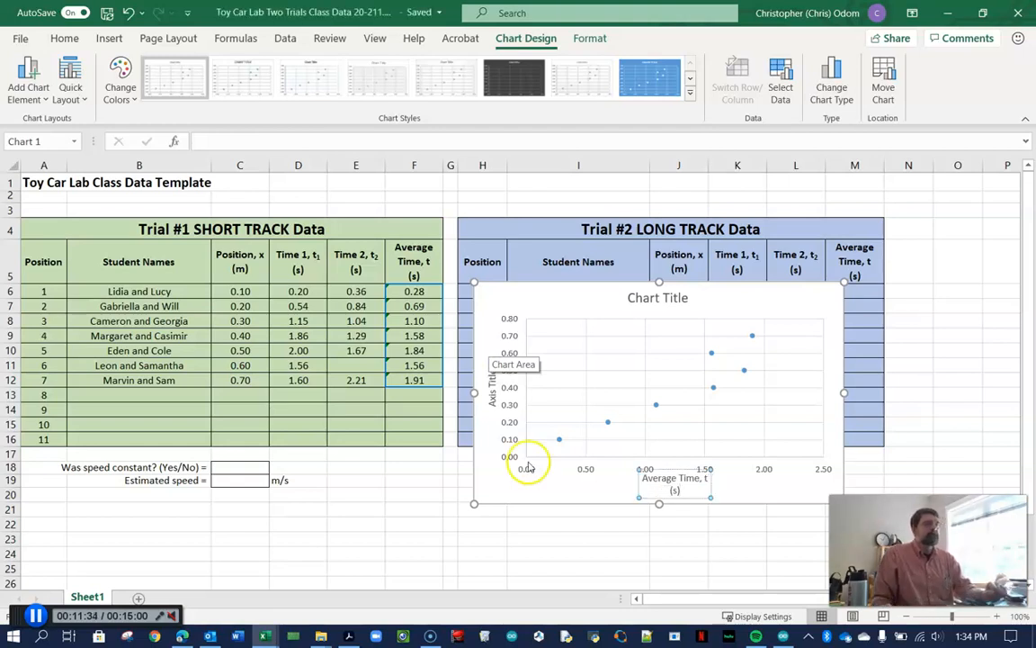
left_click(681, 537)
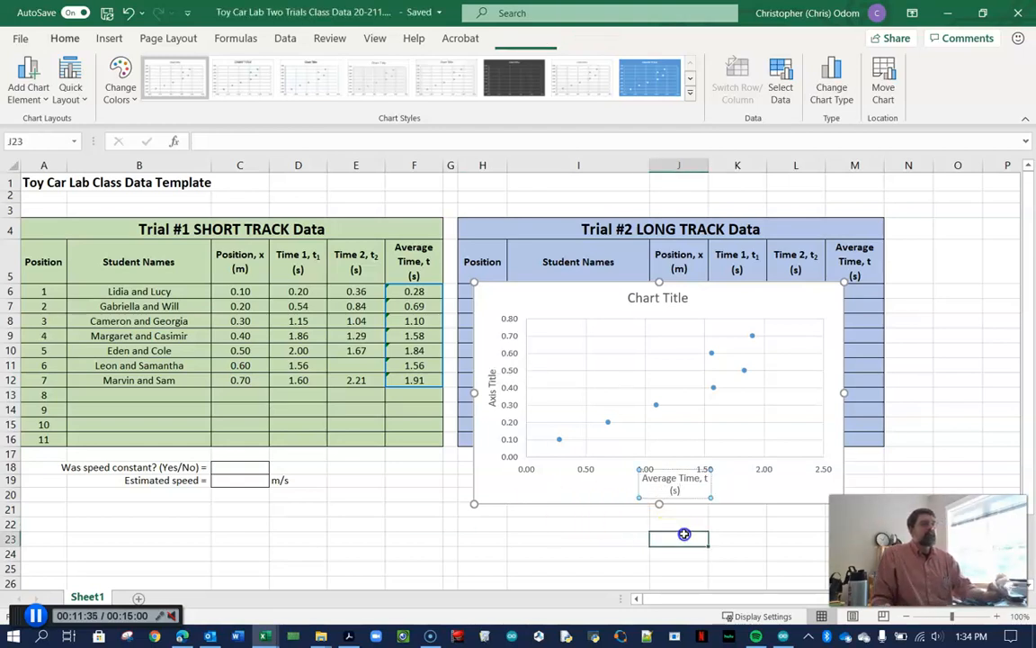
left_click(493, 381)
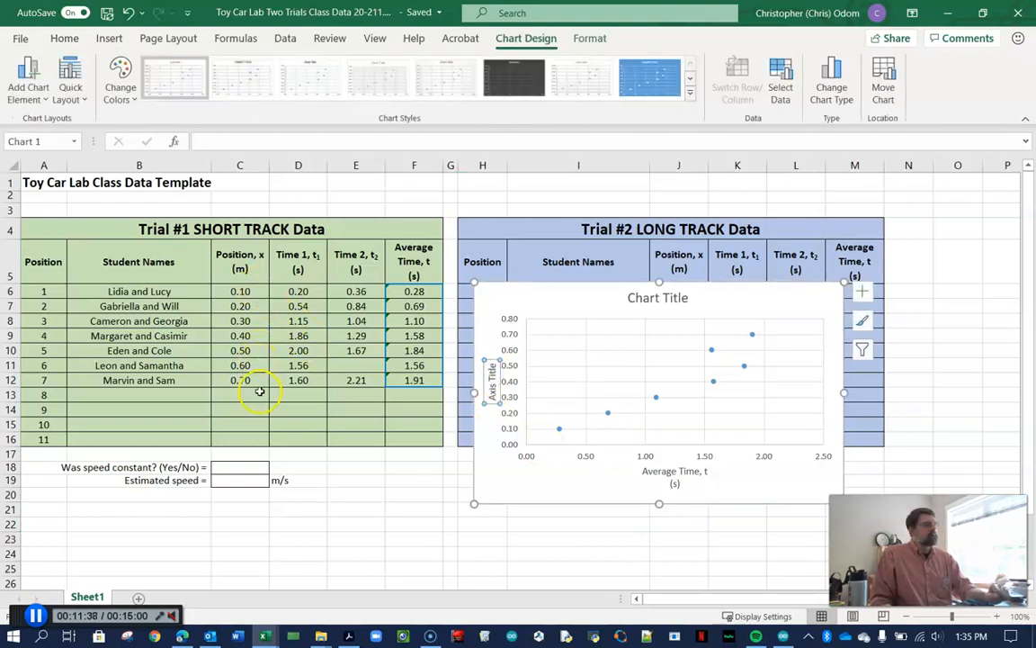
left_click(686, 298)
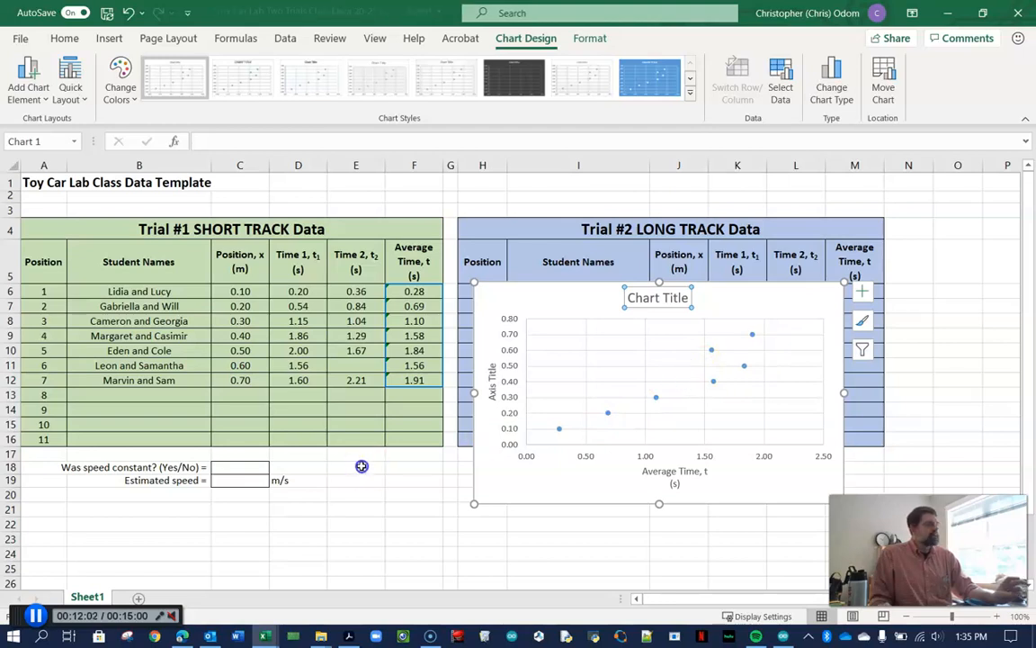
left_click(238, 470)
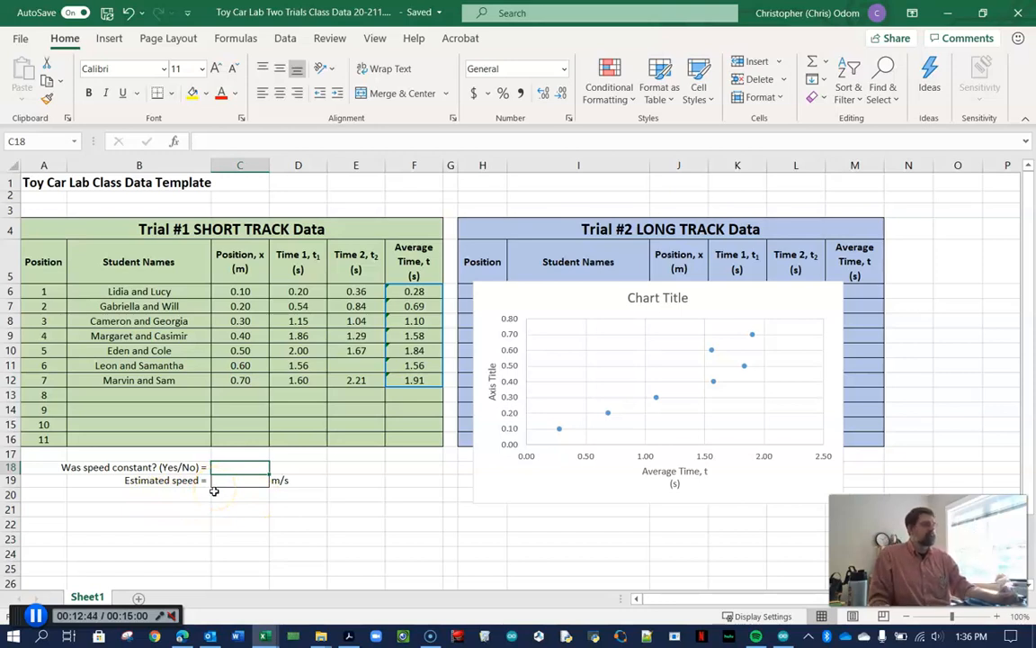
Step: Move the scatter chart down to uncover the headings and first rows of the long track table
left_click_drag(546, 297, 522, 371)
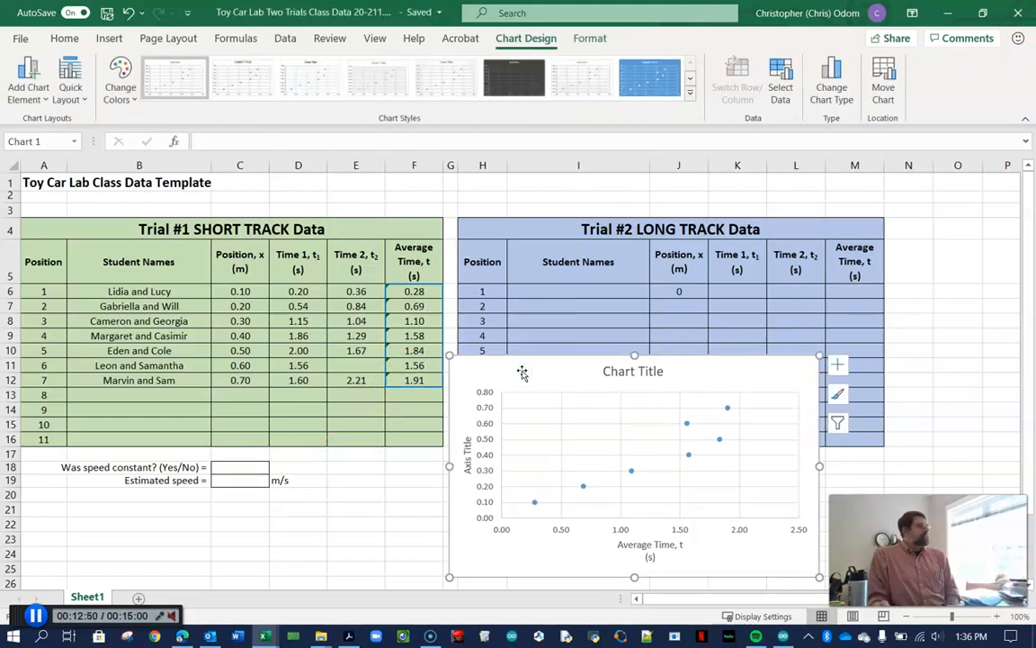